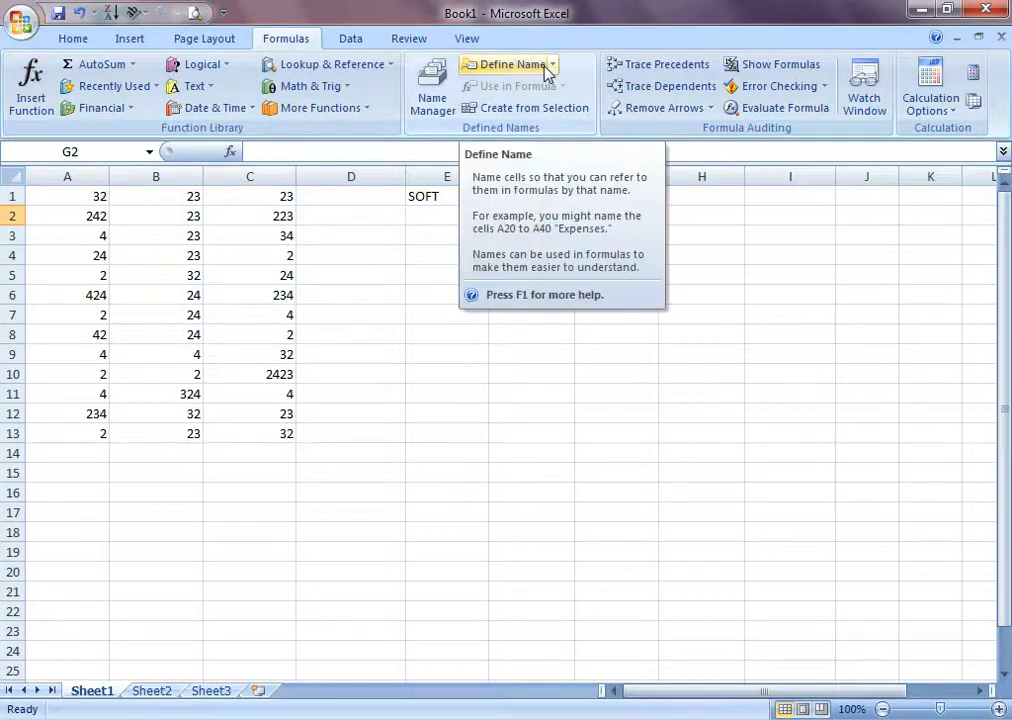
# AutoSum columns A, B and C into row 14, giving 1018, 581 and 3060
pyautogui.click(89, 451)
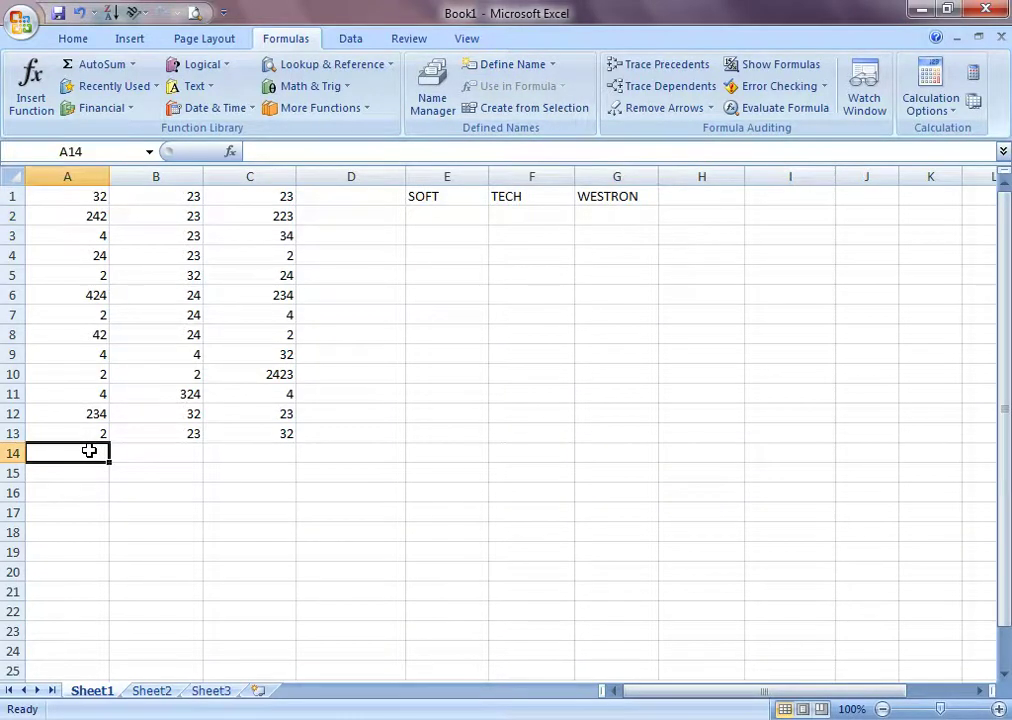
pyautogui.click(98, 65)
pyautogui.click(98, 65)
pyautogui.click(162, 452)
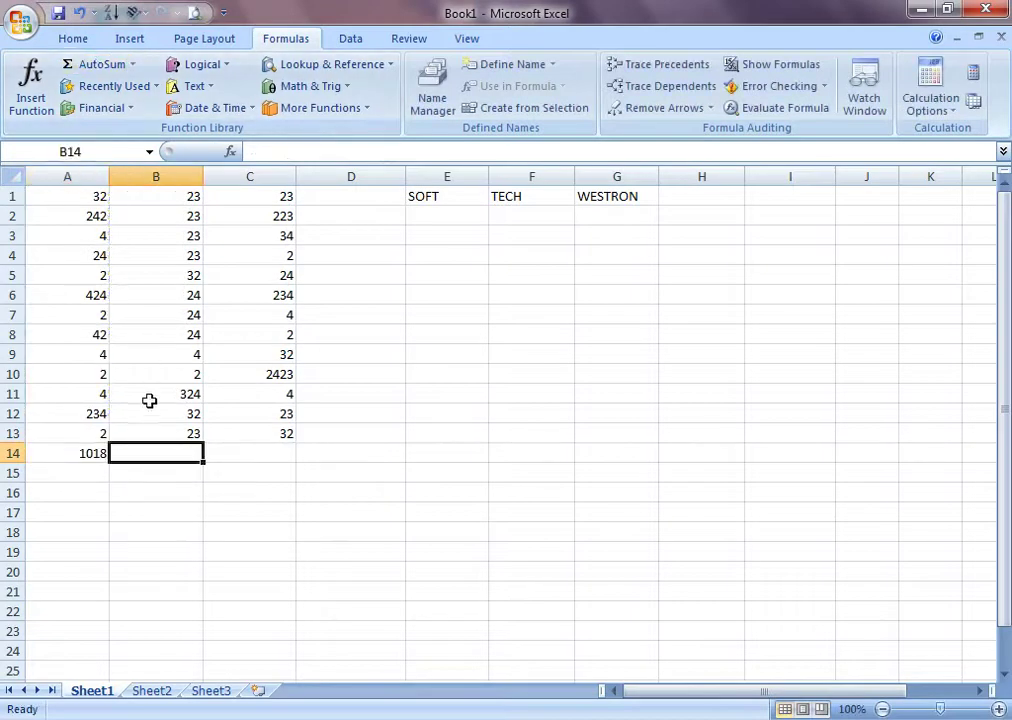
pyautogui.click(98, 65)
pyautogui.click(98, 65)
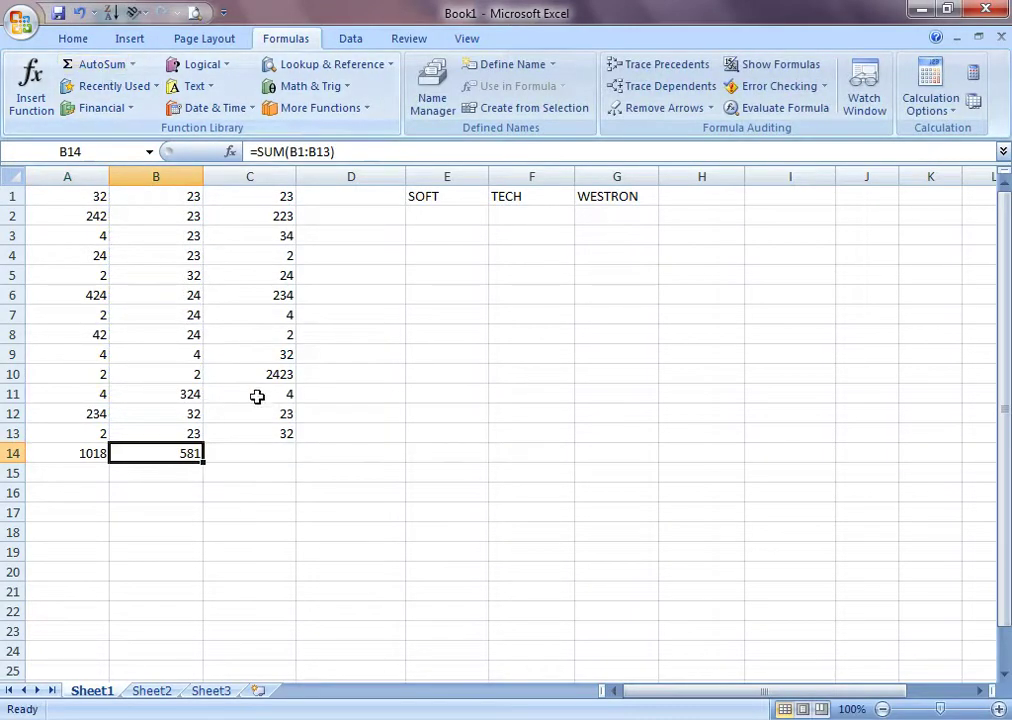
pyautogui.click(264, 451)
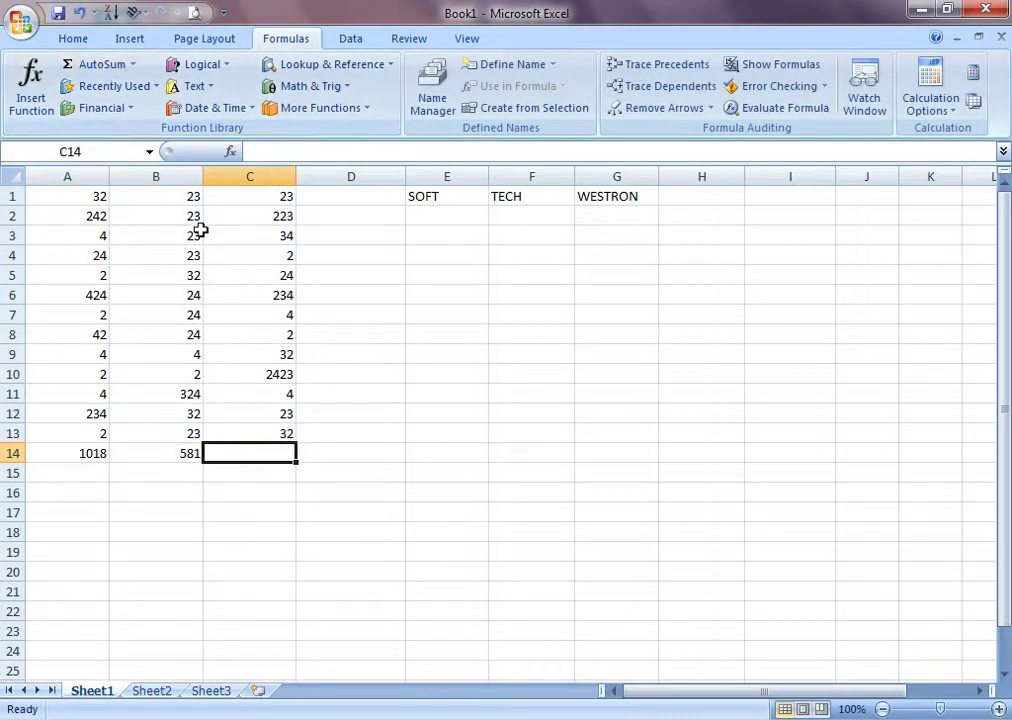
pyautogui.click(100, 65)
pyautogui.click(100, 65)
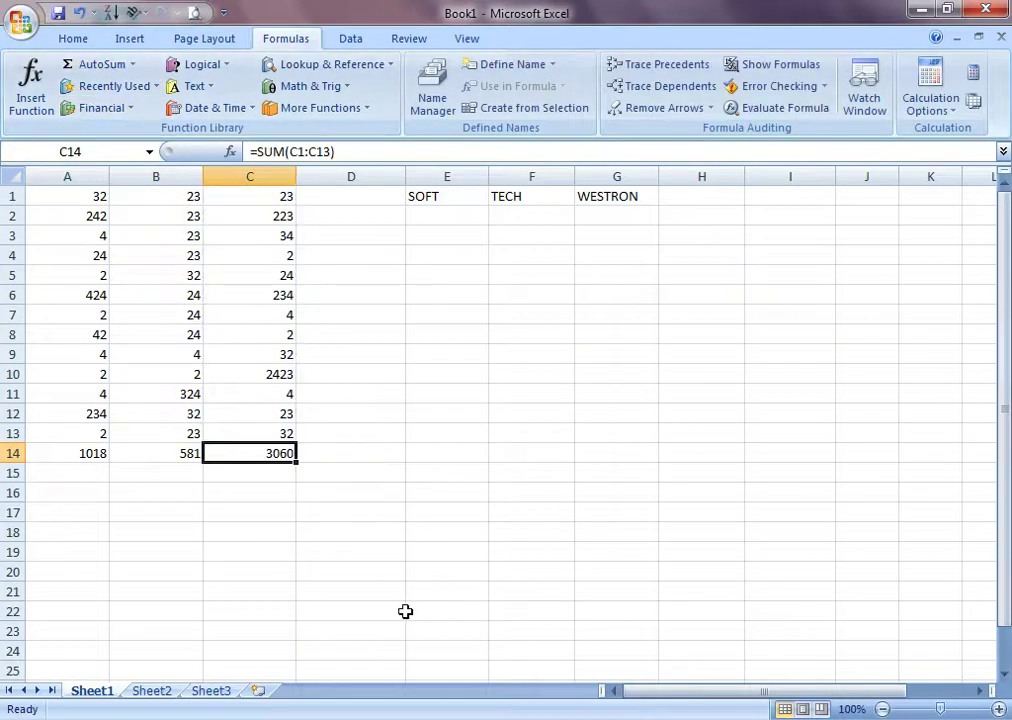
pyautogui.click(97, 453)
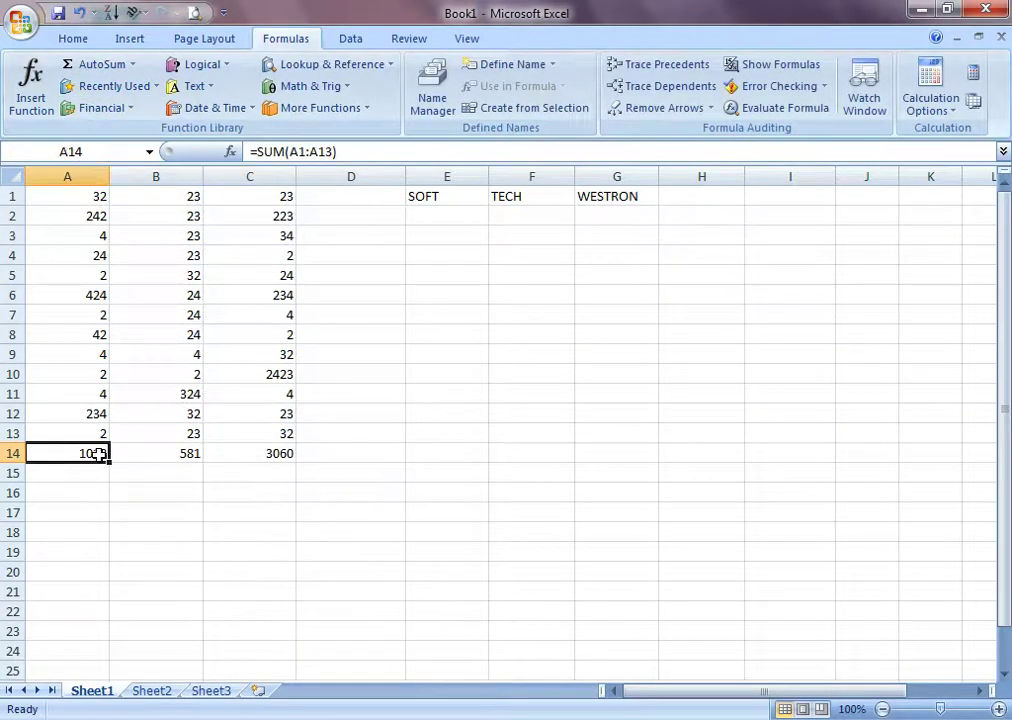
# Define the name ALI for A14's total and KHAN for C14's total
pyautogui.click(533, 70)
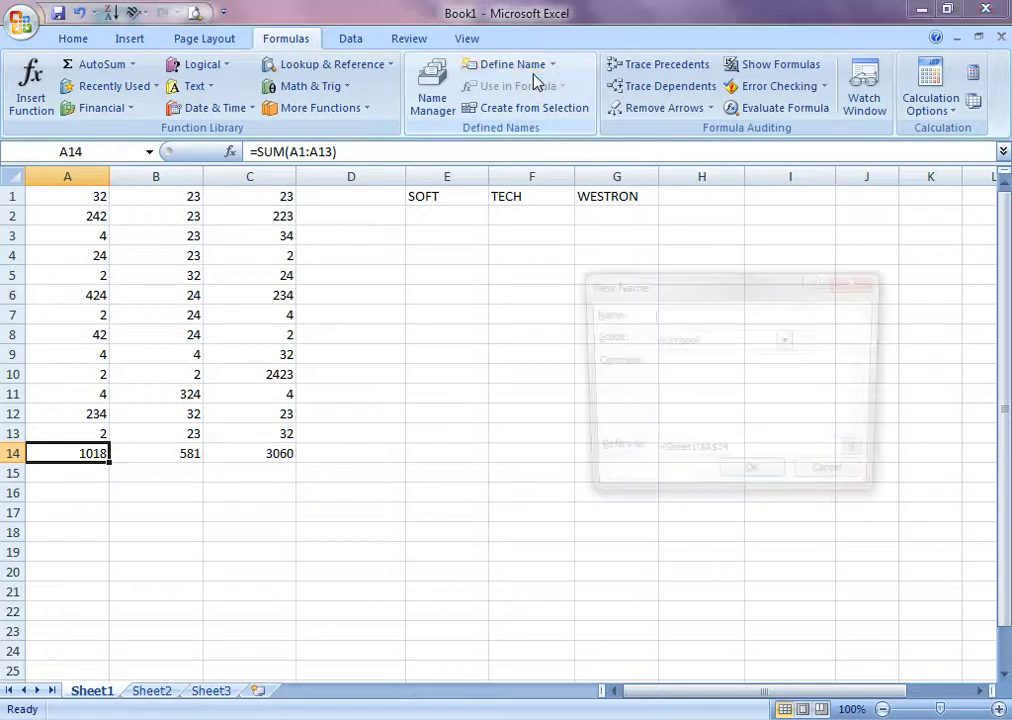
pyautogui.write('ALI')
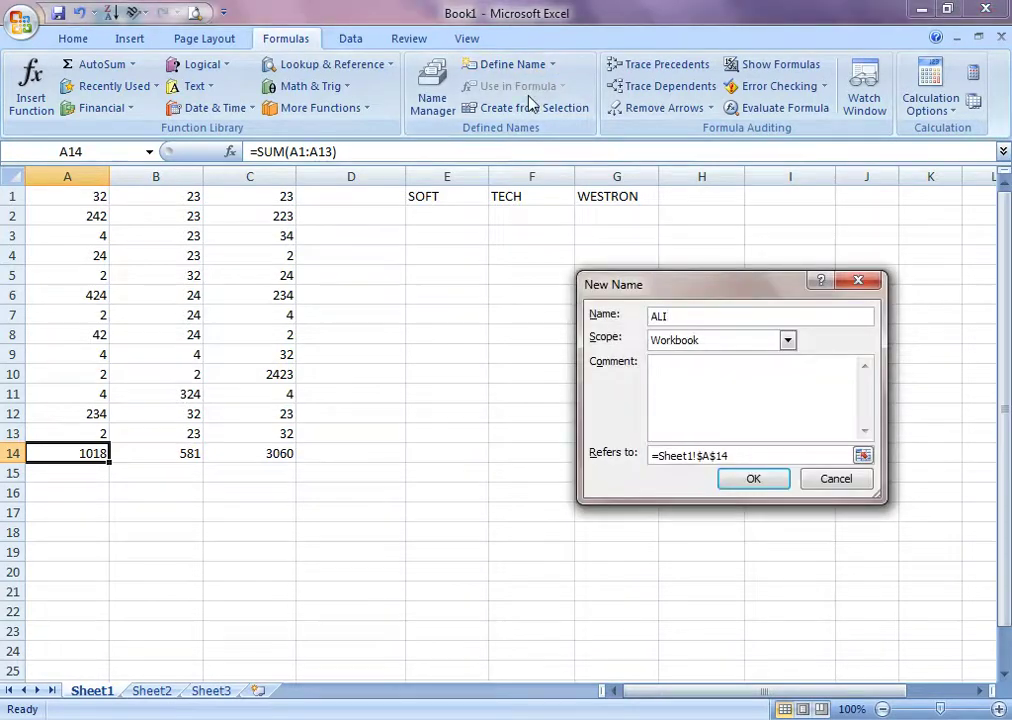
pyautogui.click(728, 479)
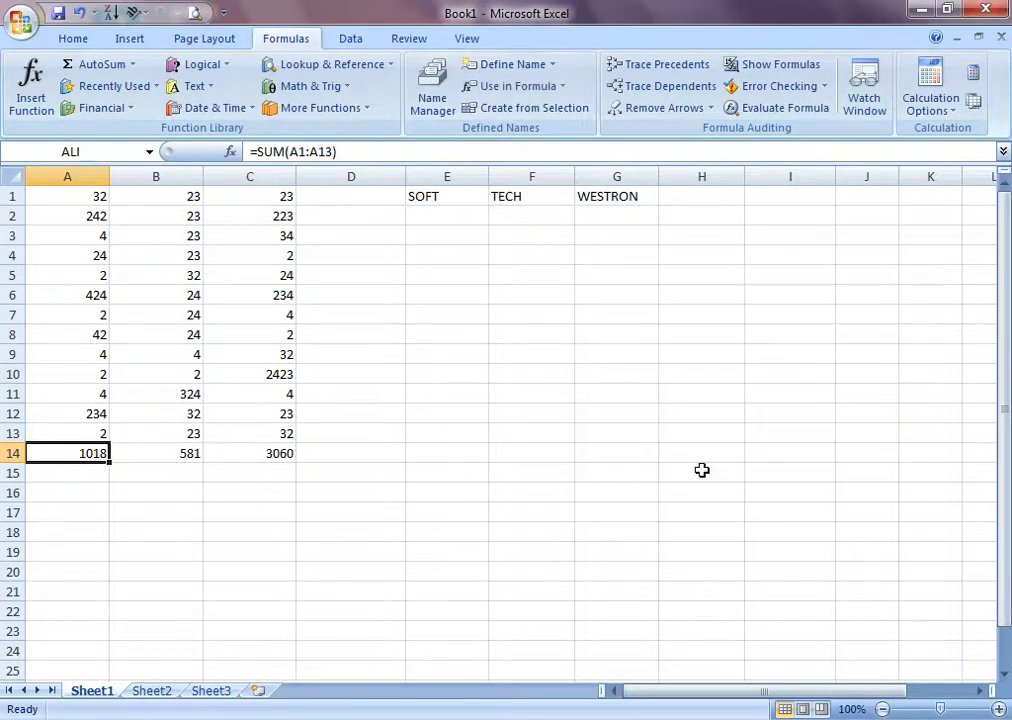
pyautogui.click(270, 455)
pyautogui.click(537, 66)
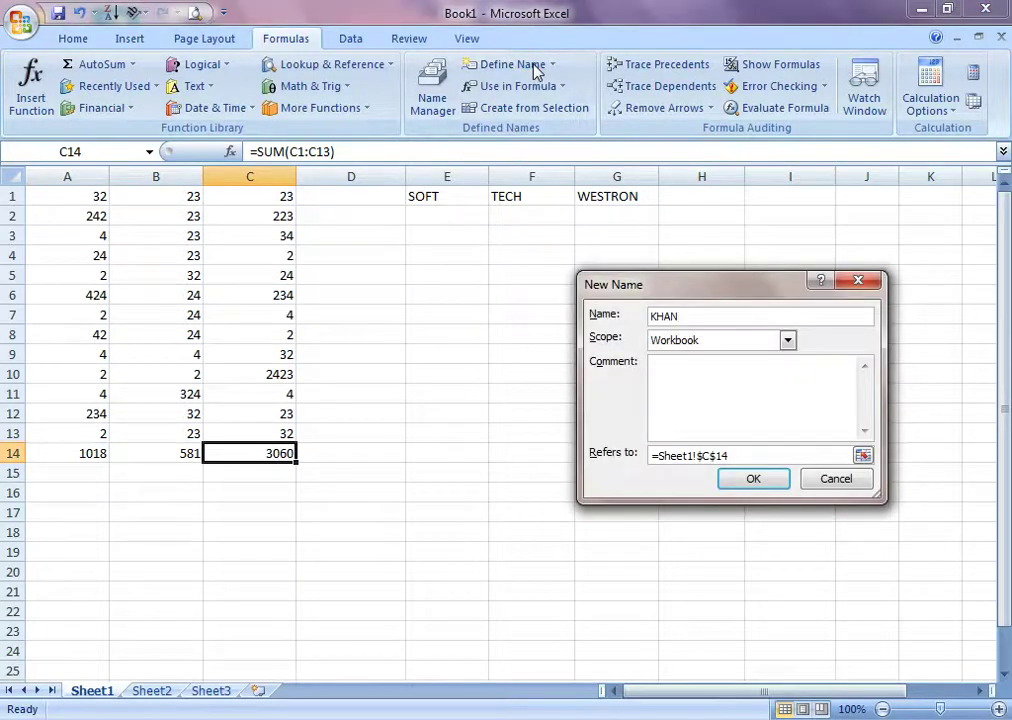
pyautogui.click(752, 480)
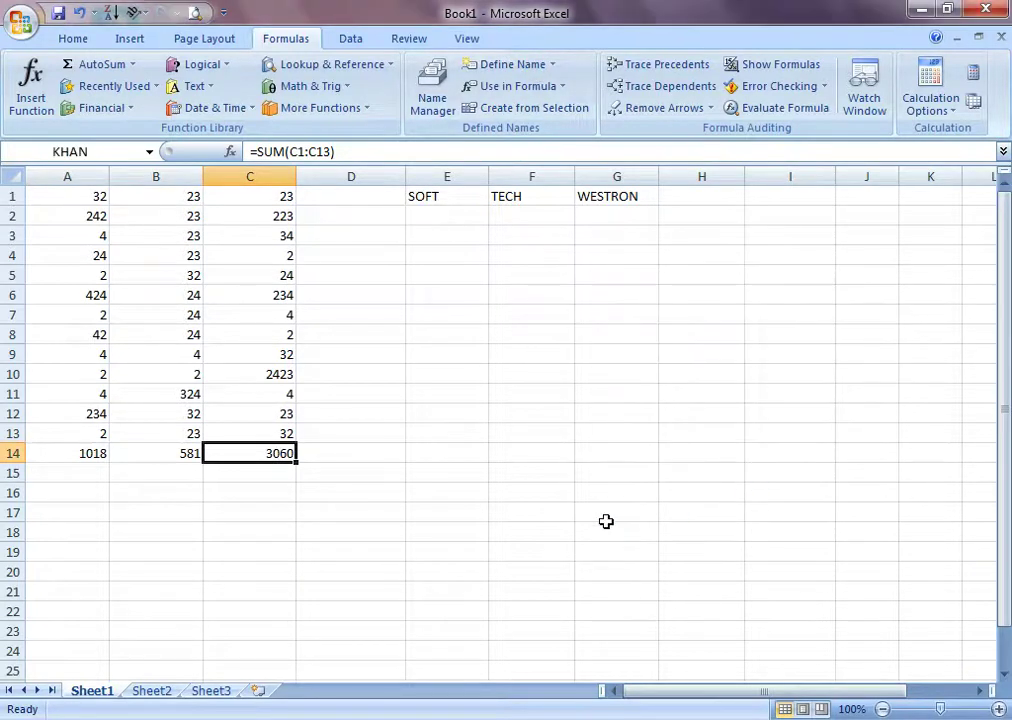
pyautogui.click(216, 692)
# On Sheet2, enter =KHAN in D16 (3060) and =ALI in G14 (1018)
pyautogui.click(177, 692)
pyautogui.click(237, 487)
pyautogui.write('=')
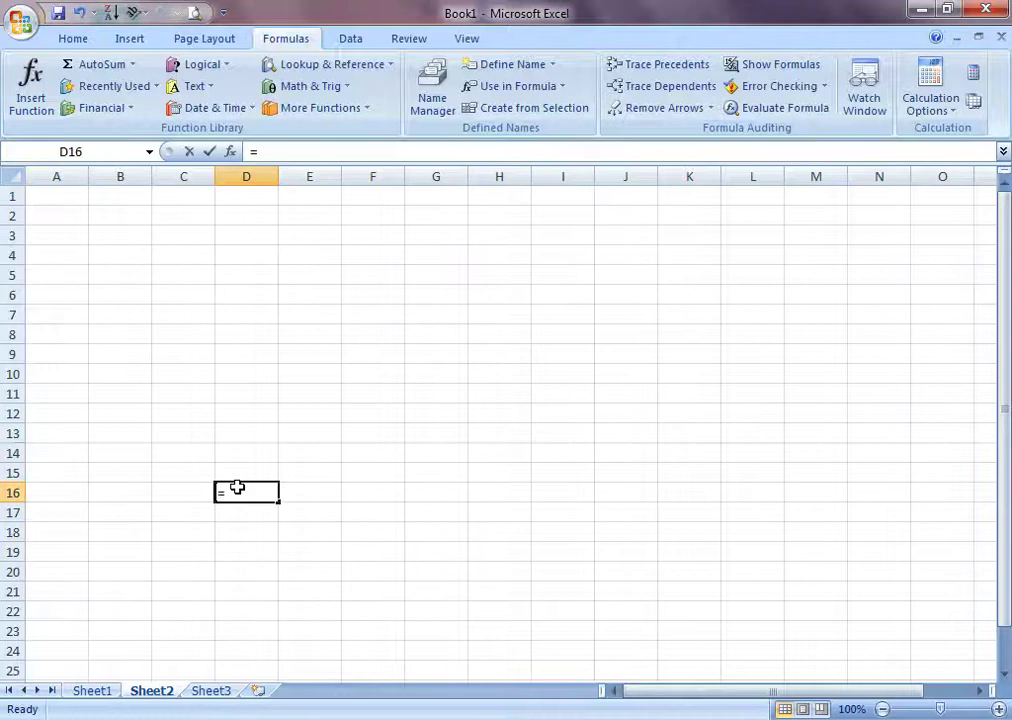
pyautogui.write('KAN')
pyautogui.press('BackSpace')
pyautogui.write('HAN')
pyautogui.press('Return')
pyautogui.click(448, 445)
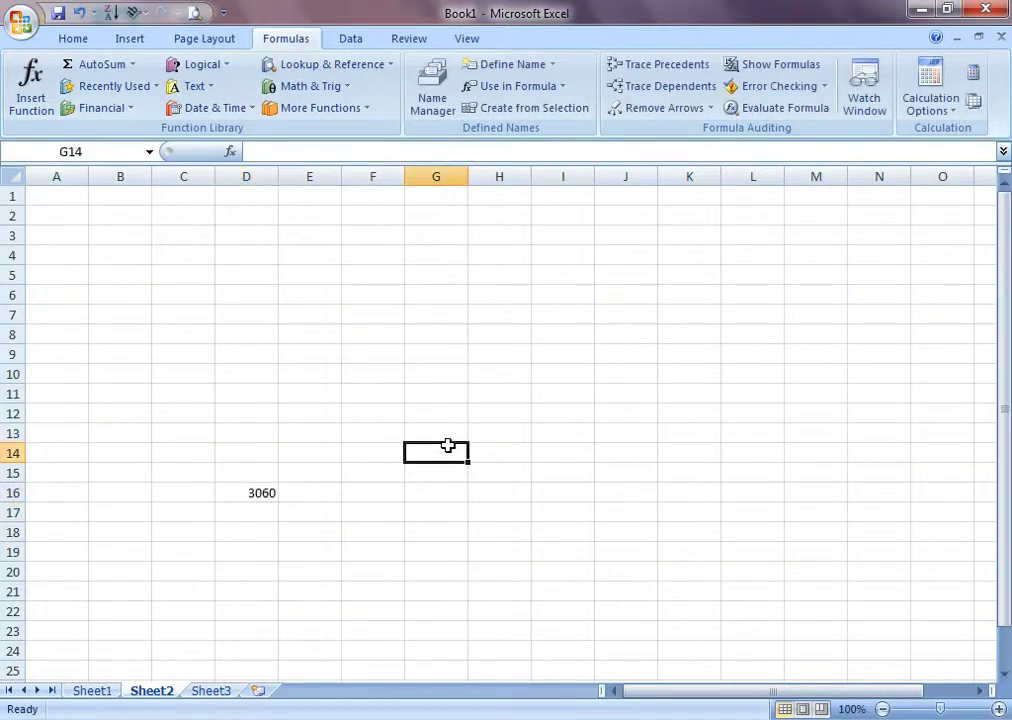
pyautogui.write('=ALI')
pyautogui.press('Return')
# Insert the KHAN name into F9 via Use in Formula, then return to Sheet1
pyautogui.click(390, 349)
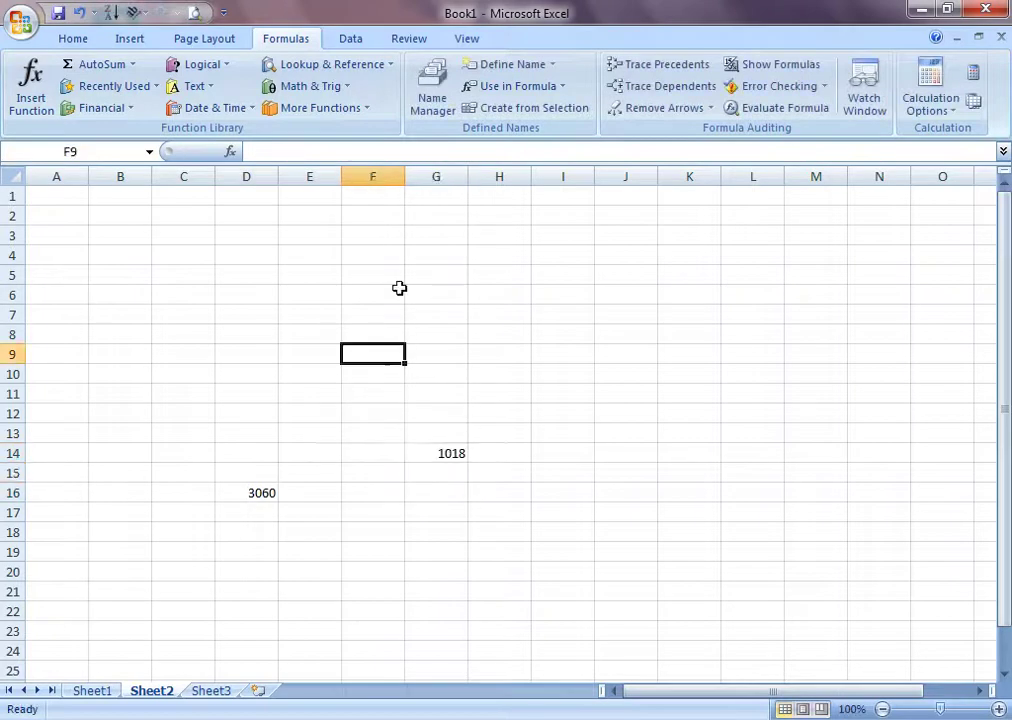
pyautogui.click(565, 86)
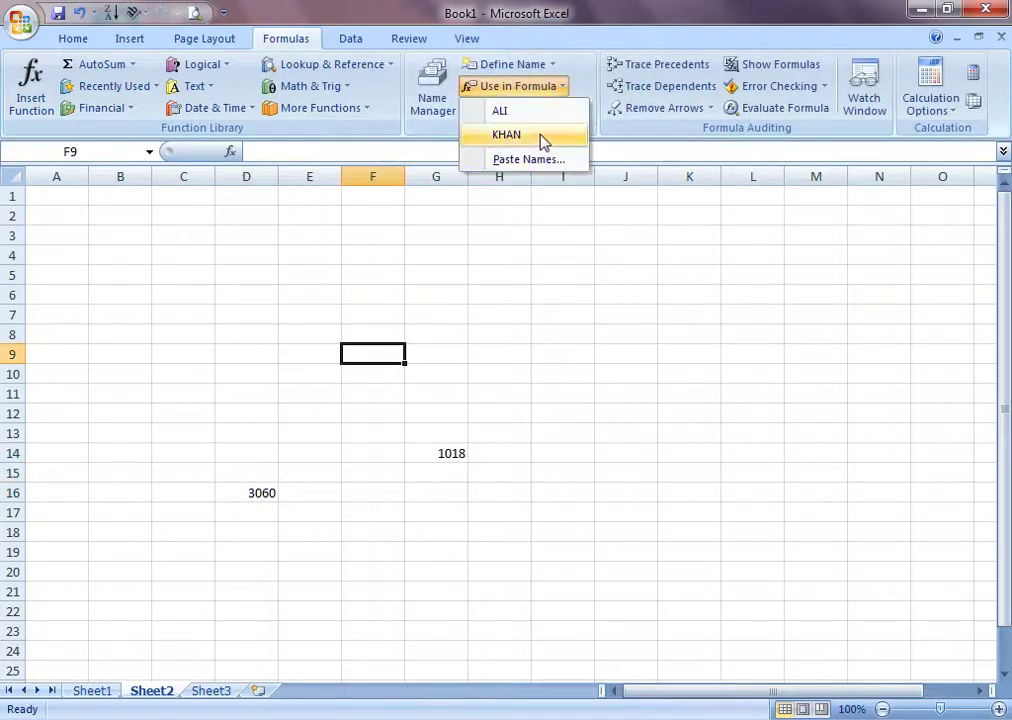
pyautogui.click(543, 136)
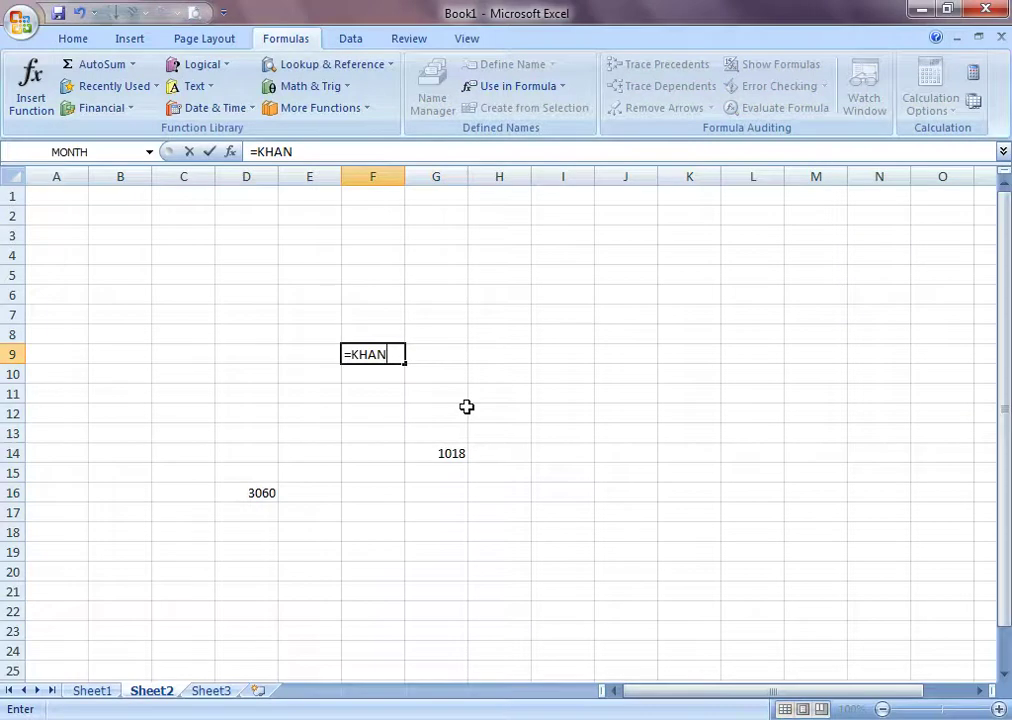
pyautogui.press('Return')
pyautogui.click(415, 435)
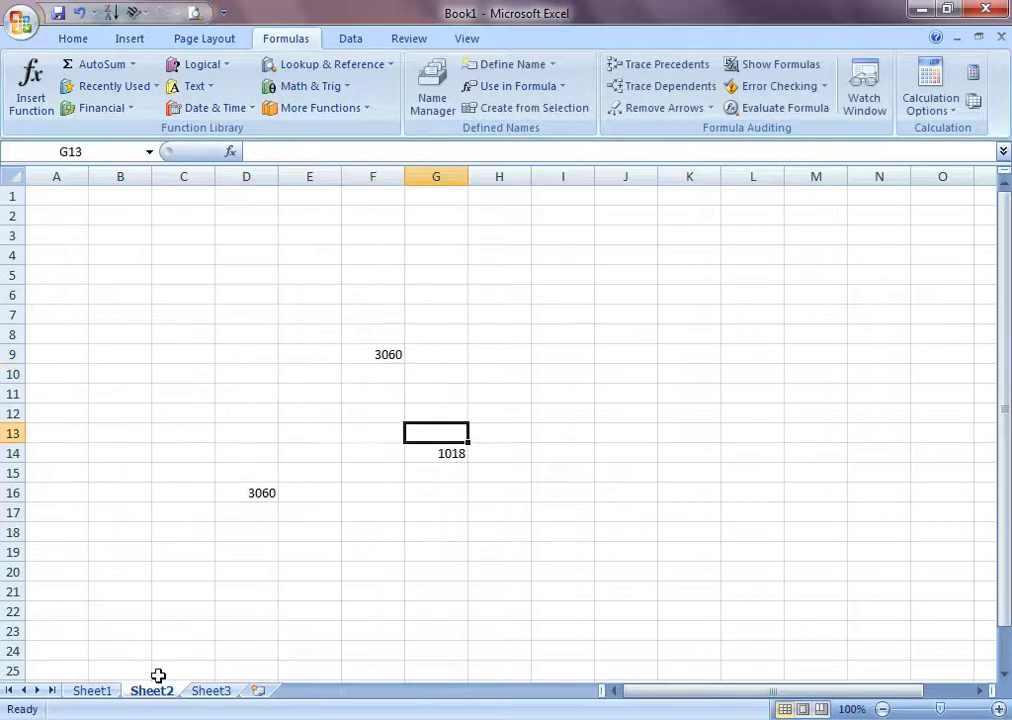
pyautogui.click(97, 691)
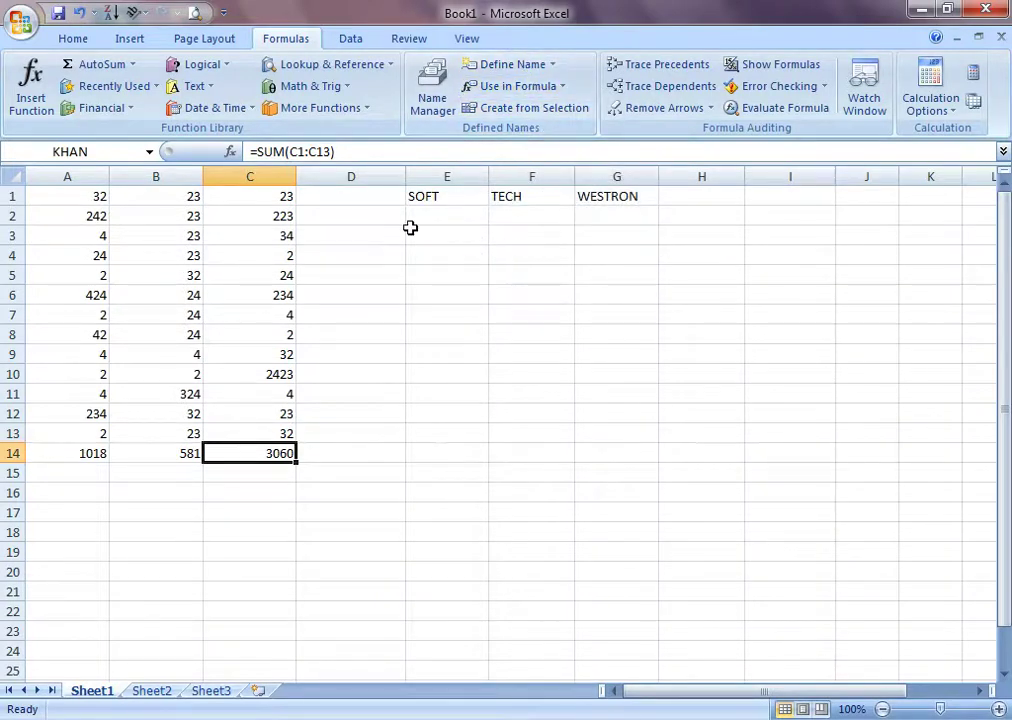
# Copy A1:C13 and paste it starting at E2, filling E2:G14
pyautogui.moveTo(97, 192); pyautogui.dragTo(231, 311)
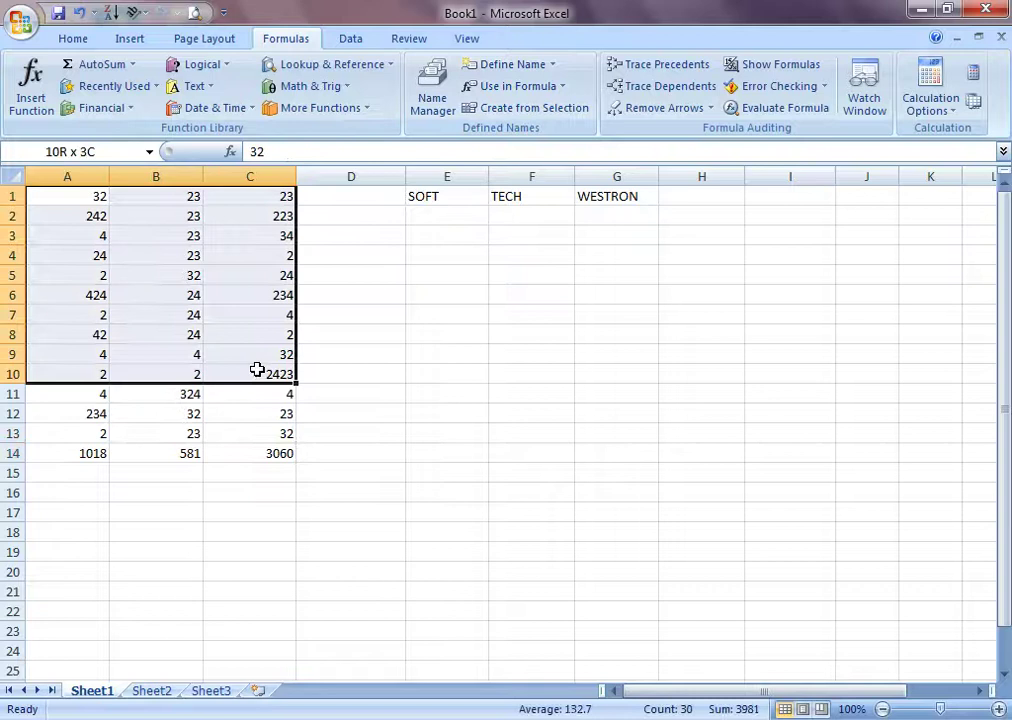
pyautogui.moveTo(231, 311); pyautogui.dragTo(262, 425)
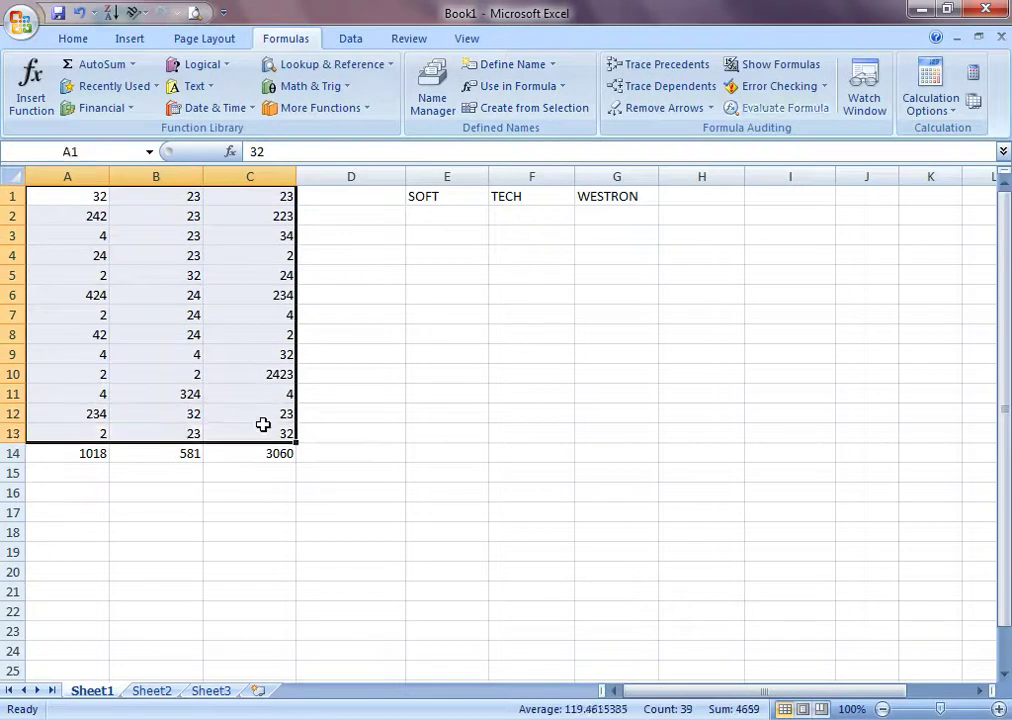
pyautogui.hotkey('ctrl', 'c')
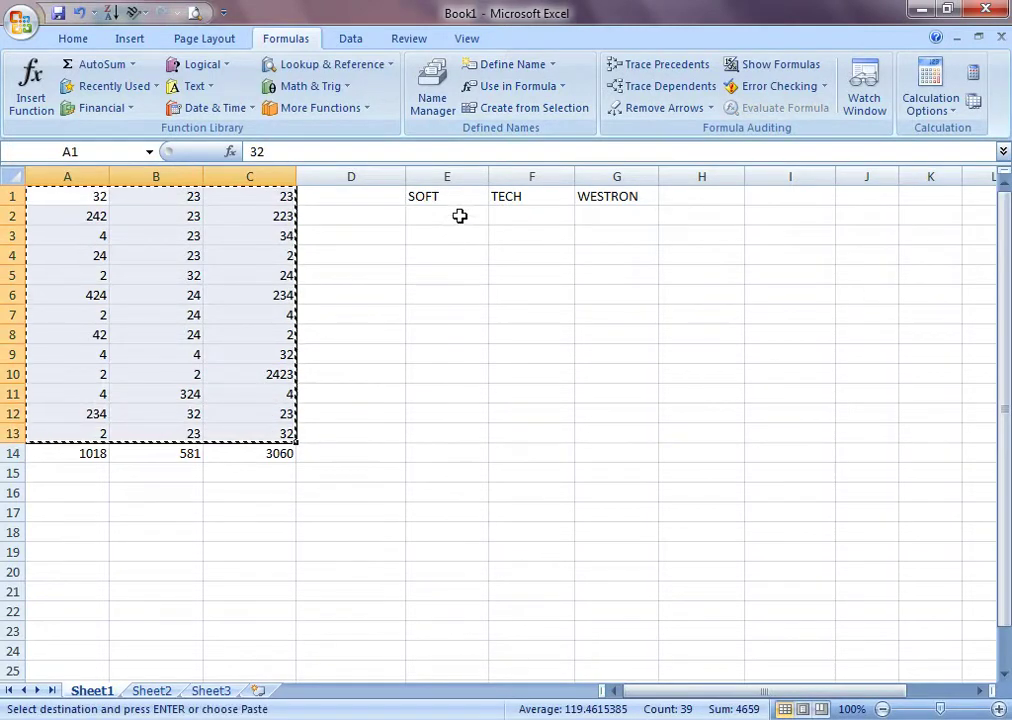
pyautogui.click(459, 216)
pyautogui.hotkey('ctrl', 'v')
pyautogui.press('Escape')
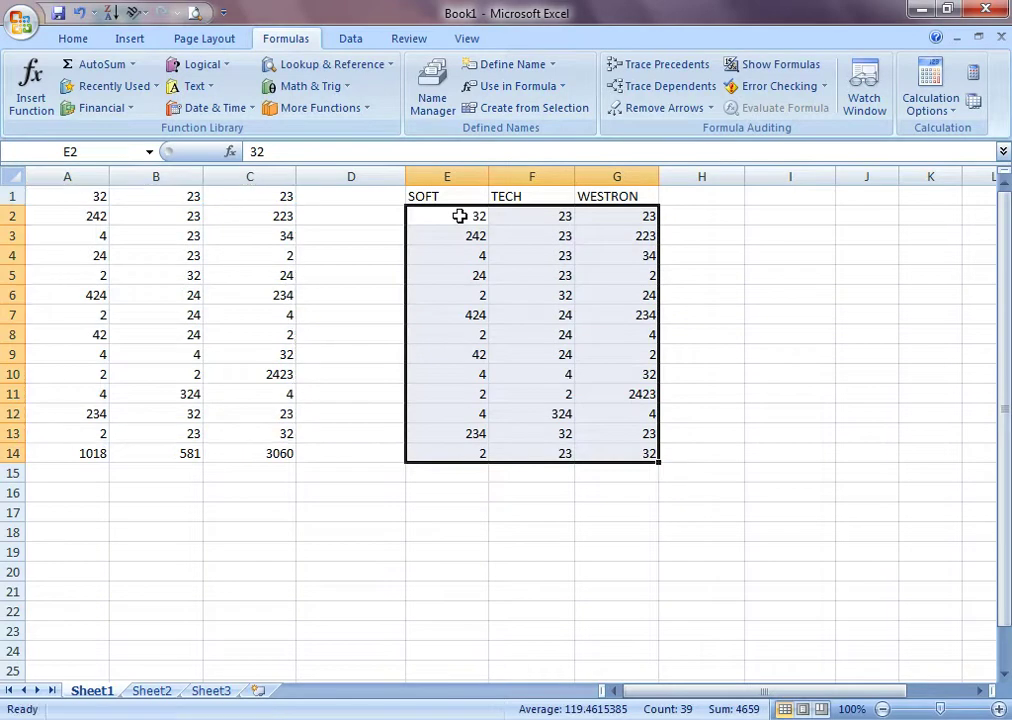
# Check the pasted value in G11 and the SOFT, TECH and WESTRON headings
pyautogui.click(578, 394)
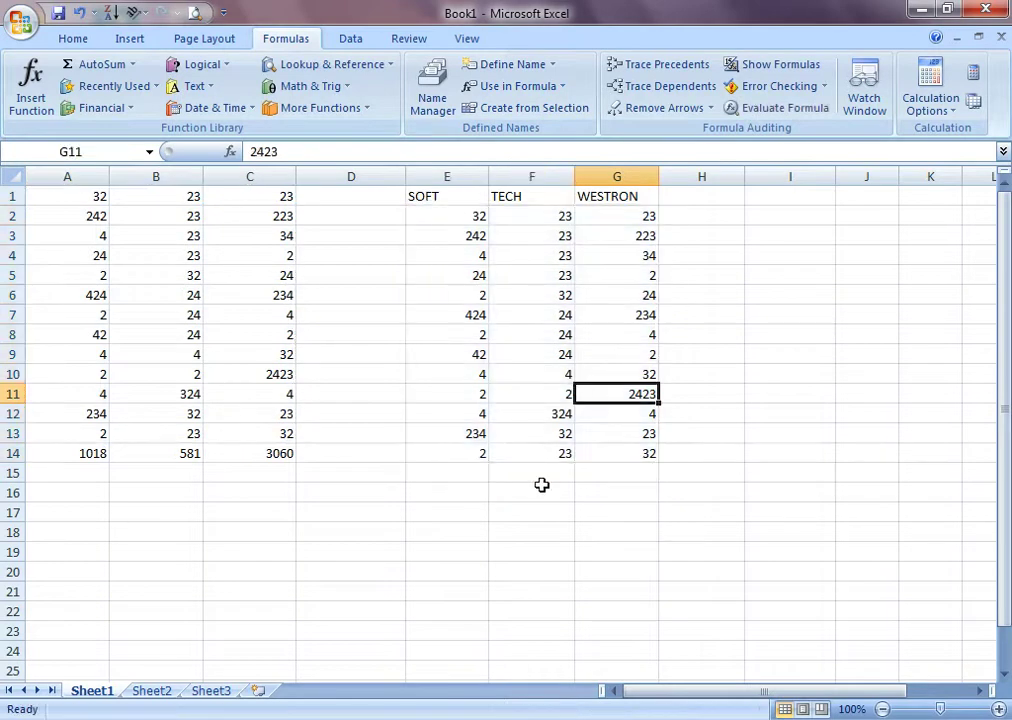
pyautogui.click(458, 197)
pyautogui.click(520, 197)
pyautogui.click(605, 200)
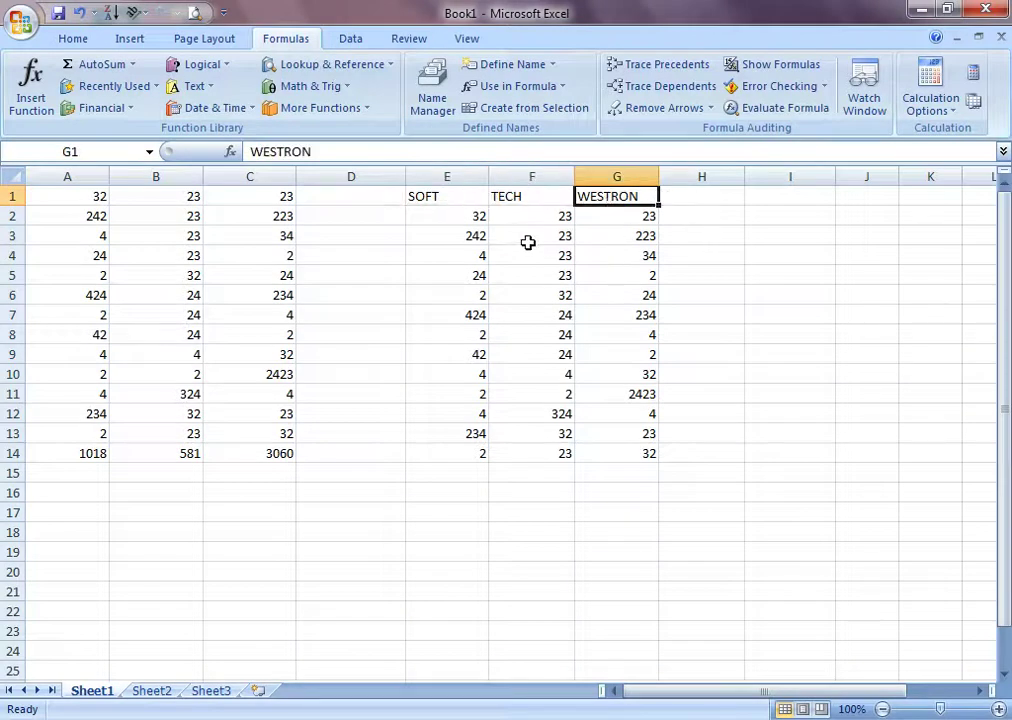
# Create names from the top-row headings of E1:G14, getting past a Windows colour-scheme warning
pyautogui.moveTo(458, 200); pyautogui.dragTo(641, 454)
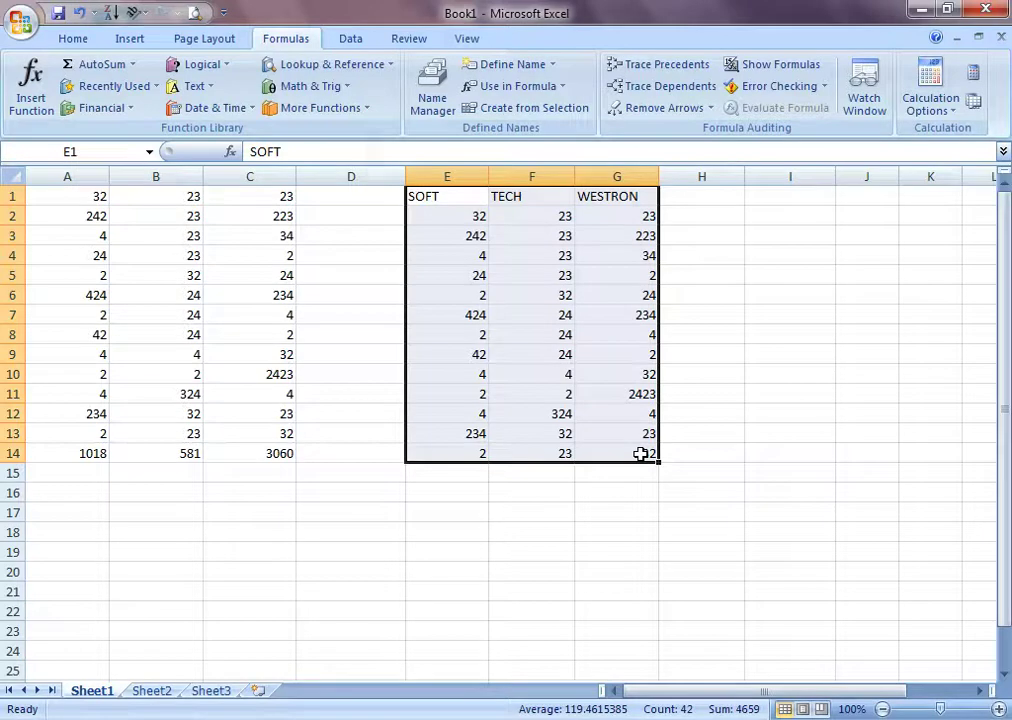
pyautogui.click(529, 112)
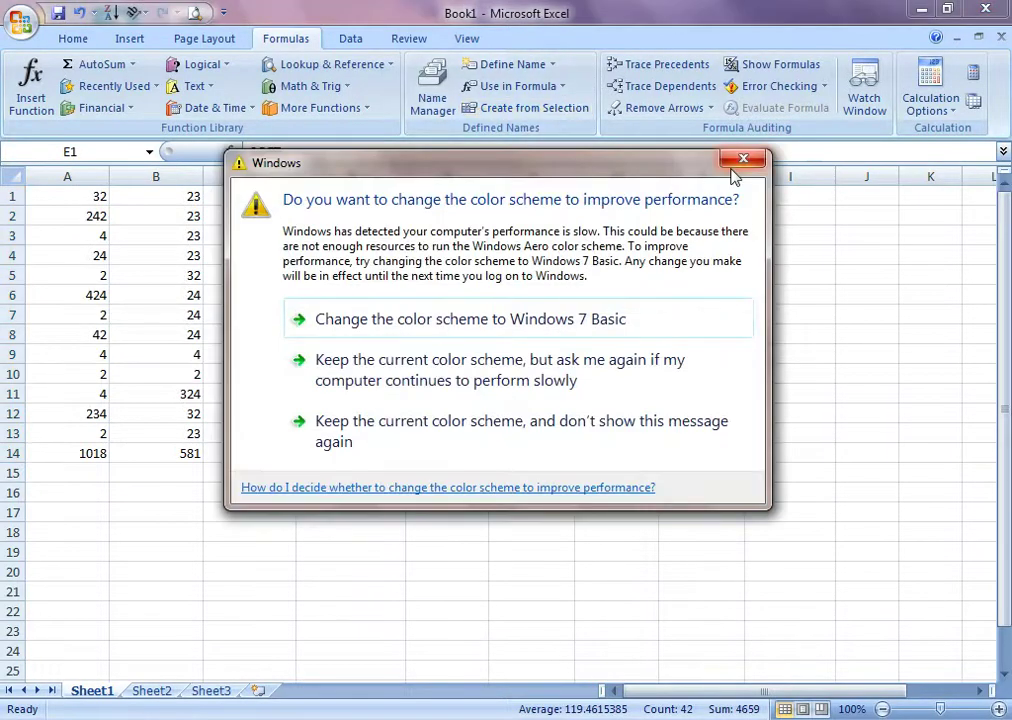
pyautogui.moveTo(697, 172); pyautogui.dragTo(671, 718)
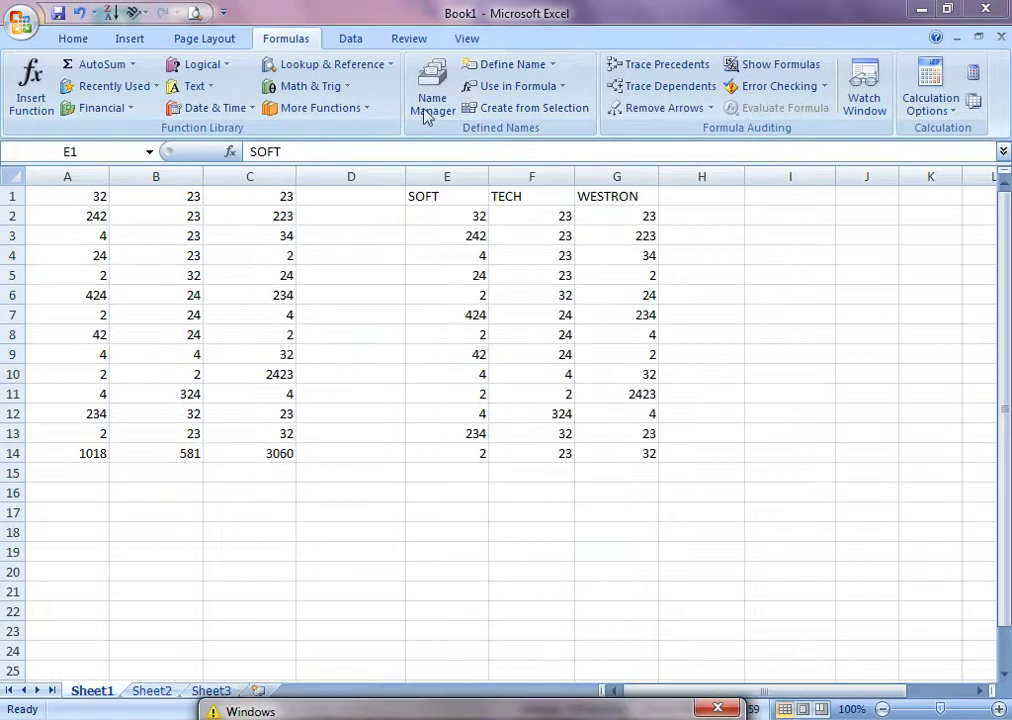
pyautogui.click(437, 199)
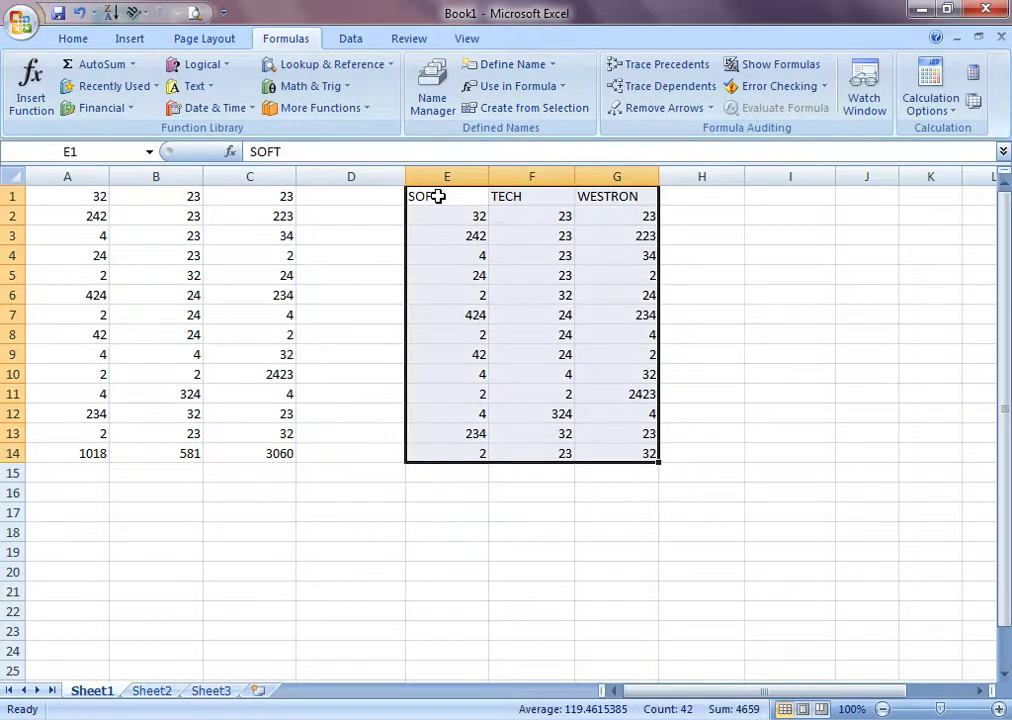
pyautogui.click(525, 110)
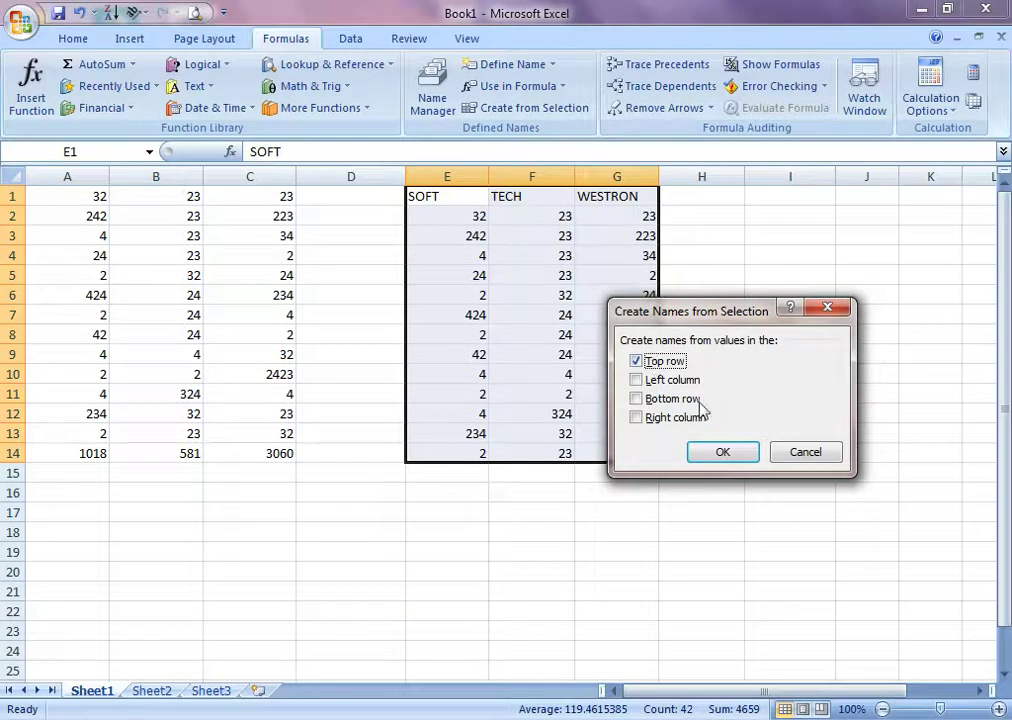
pyautogui.click(727, 452)
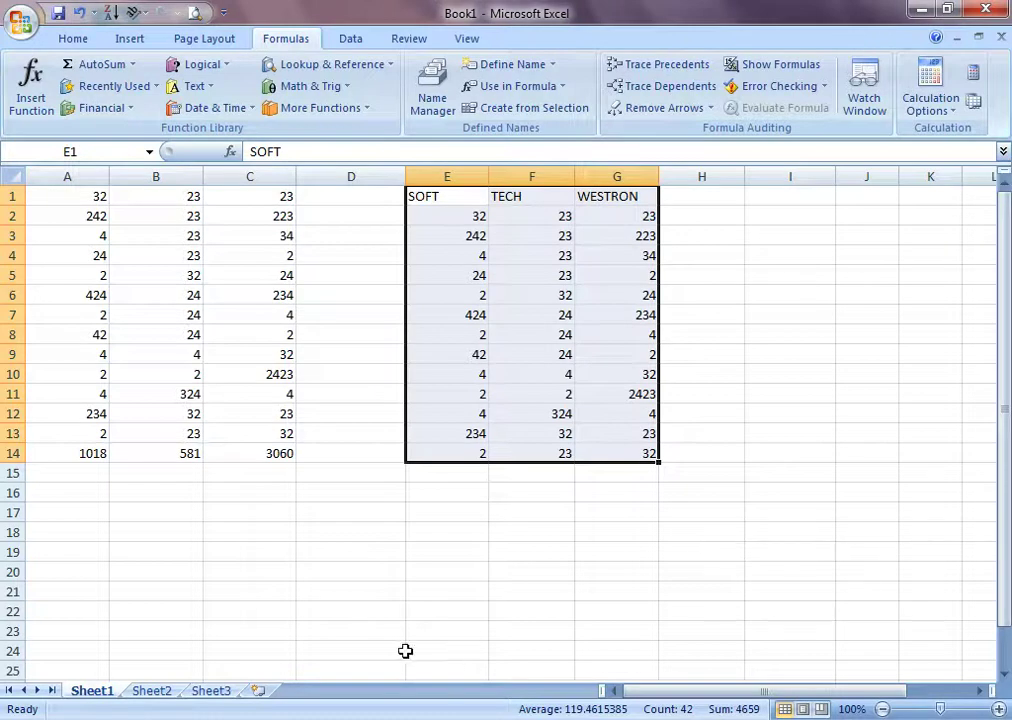
# On Sheet3, enter =SUM(SOFT) in I18, giving 1018
pyautogui.click(152, 691)
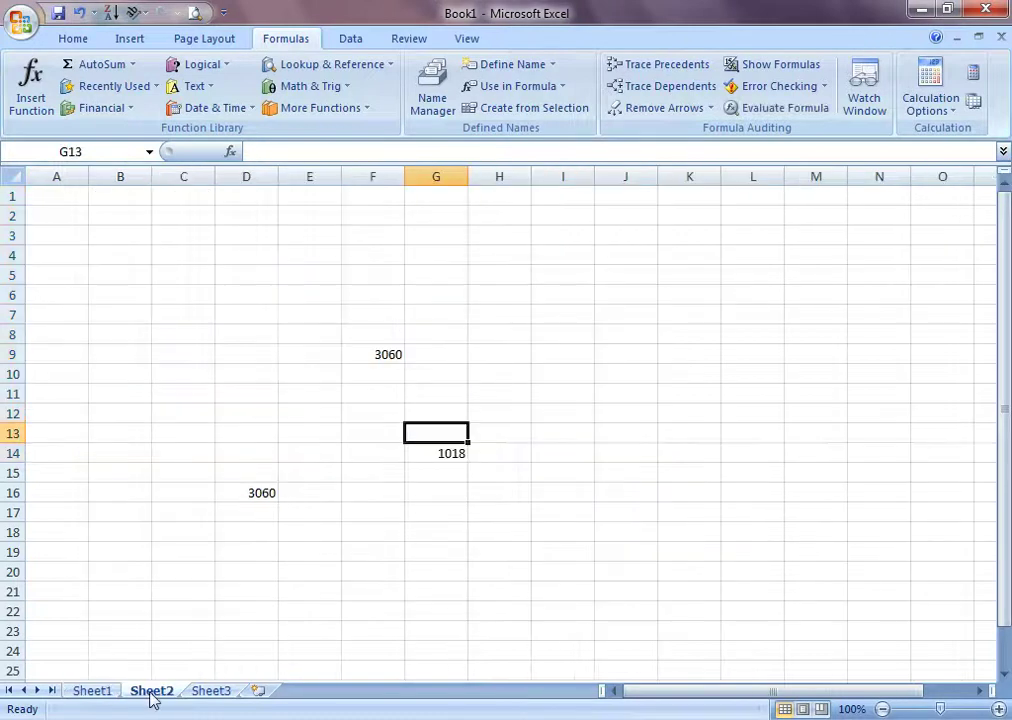
pyautogui.click(429, 571)
pyautogui.click(200, 692)
pyautogui.click(543, 534)
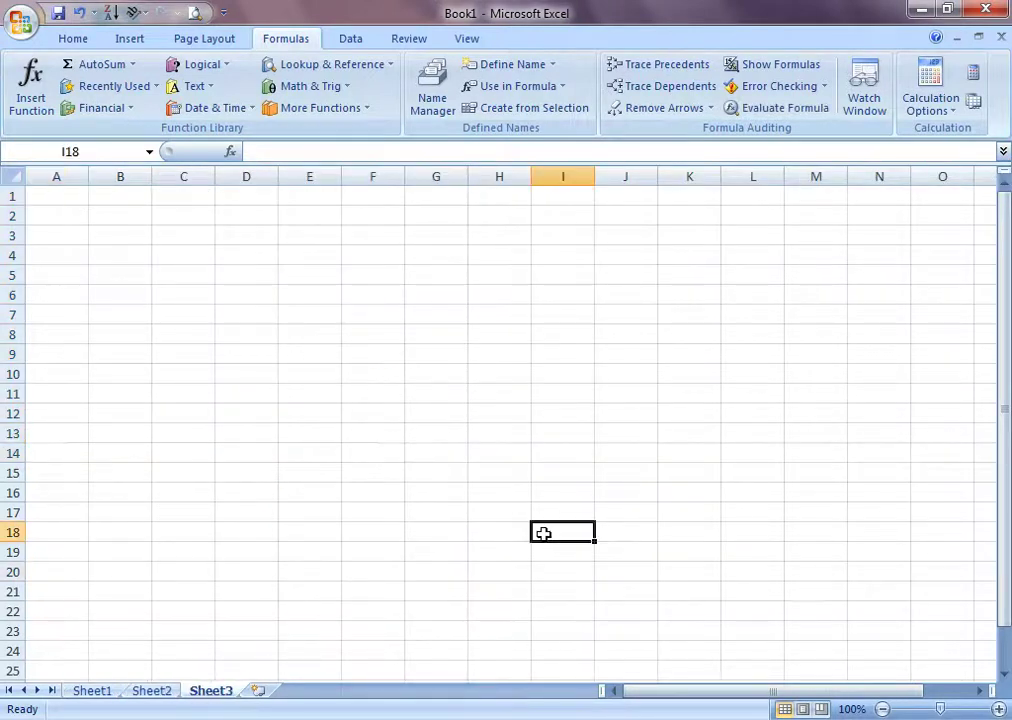
pyautogui.write('=SIU')
pyautogui.press('BackSpace')
pyautogui.press('BackSpace')
pyautogui.write('UM')
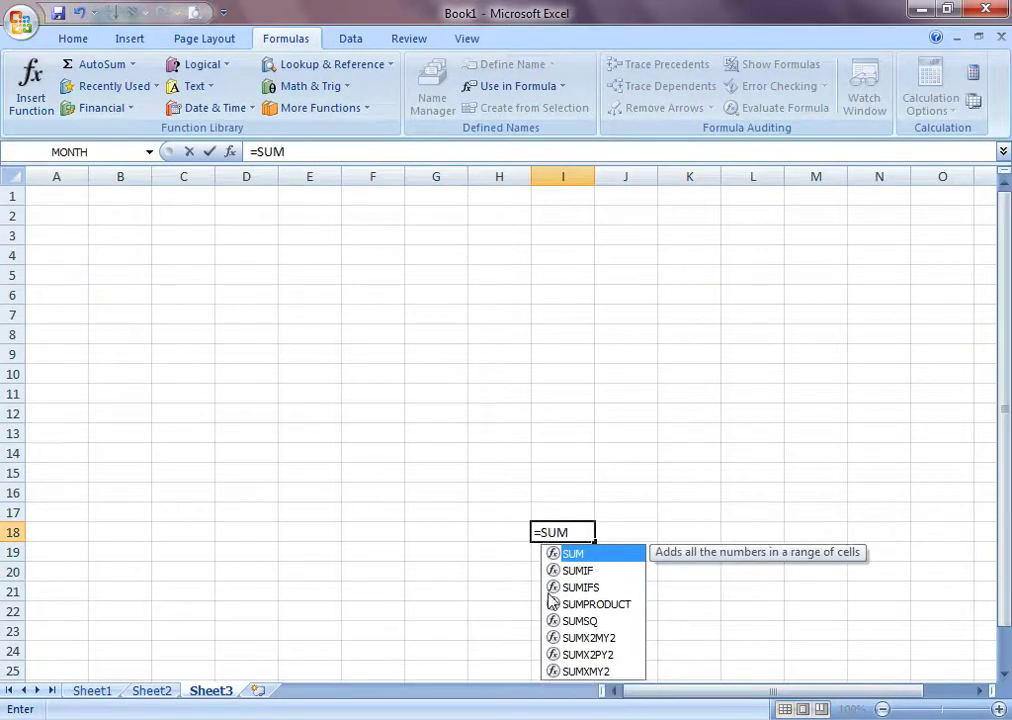
pyautogui.write('(')
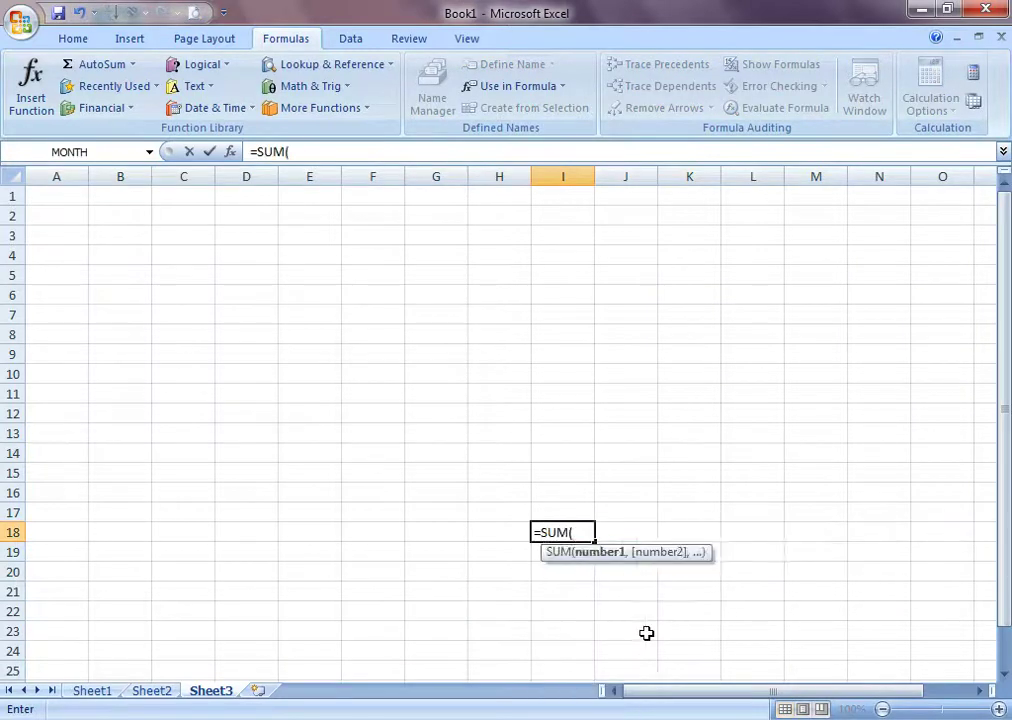
pyautogui.write('SOFT')
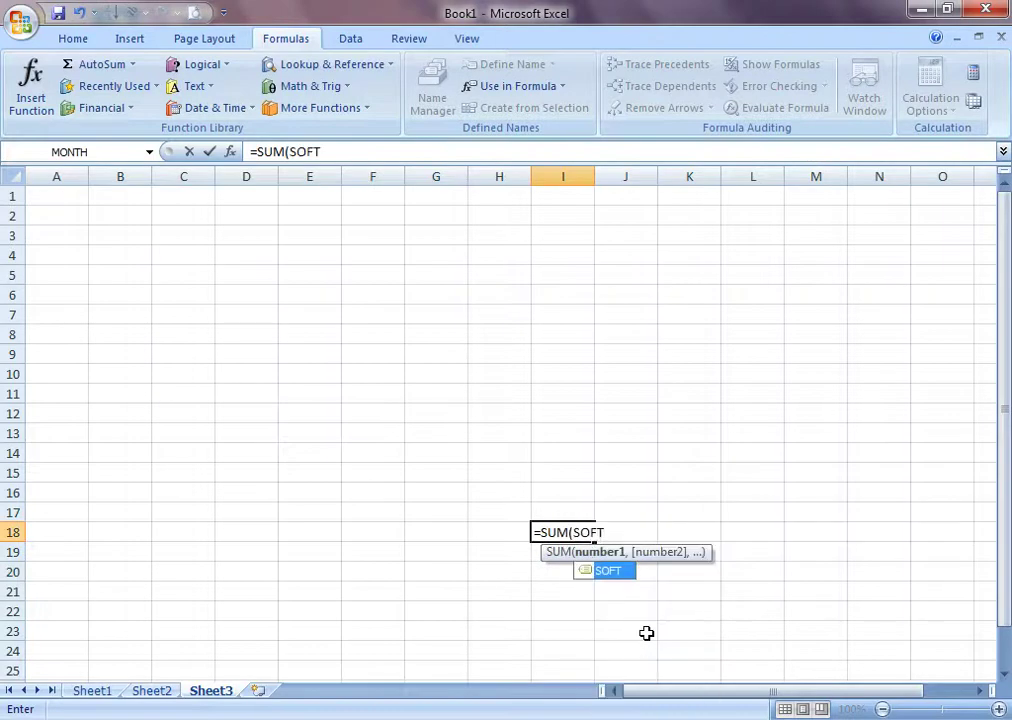
pyautogui.write(')')
pyautogui.press('Return')
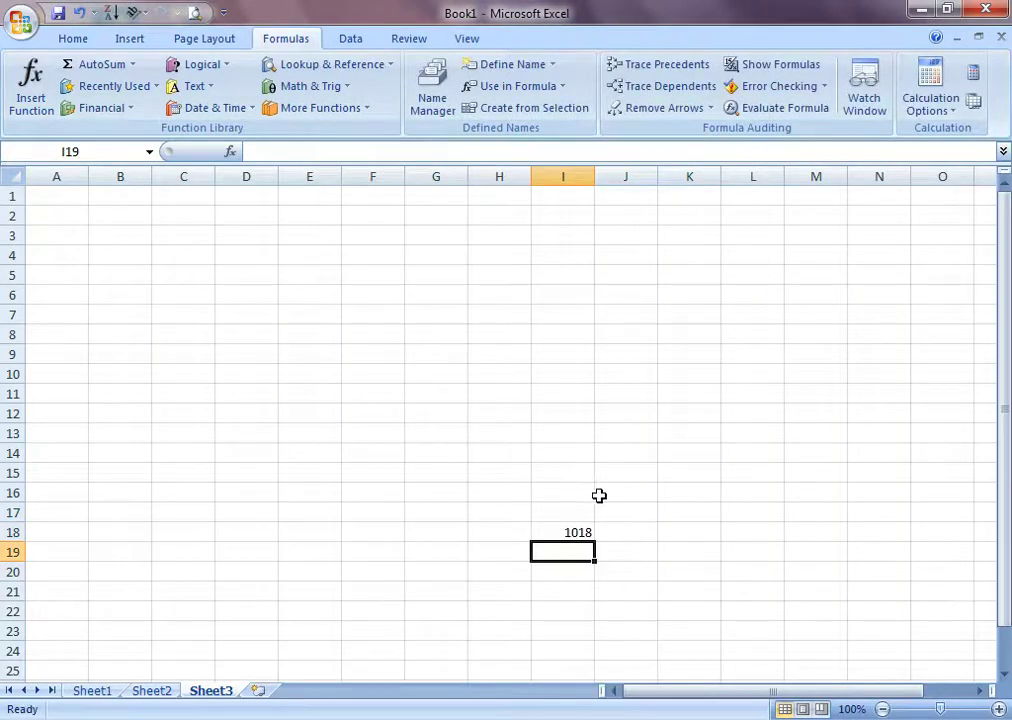
# Enter =SUM(TECH) in J16, giving 581
pyautogui.click(599, 495)
pyautogui.write('=')
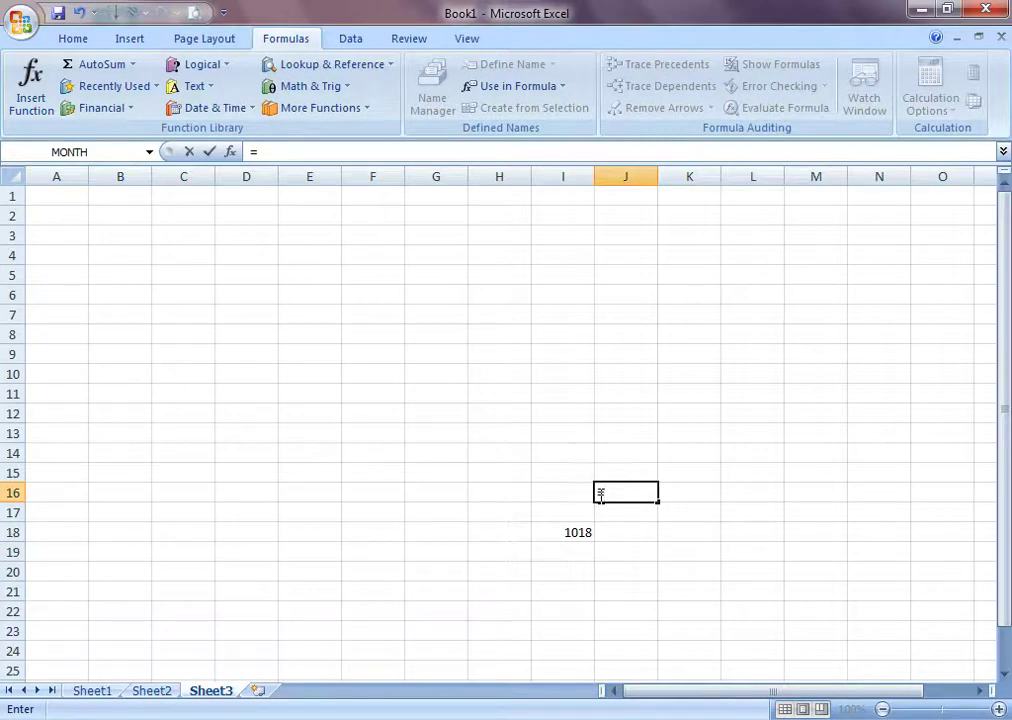
pyautogui.write('TEC')
pyautogui.press('BackSpace')
pyautogui.press('BackSpace')
pyautogui.press('BackSpace')
pyautogui.write('SUM(TECH)')
pyautogui.press('Return')
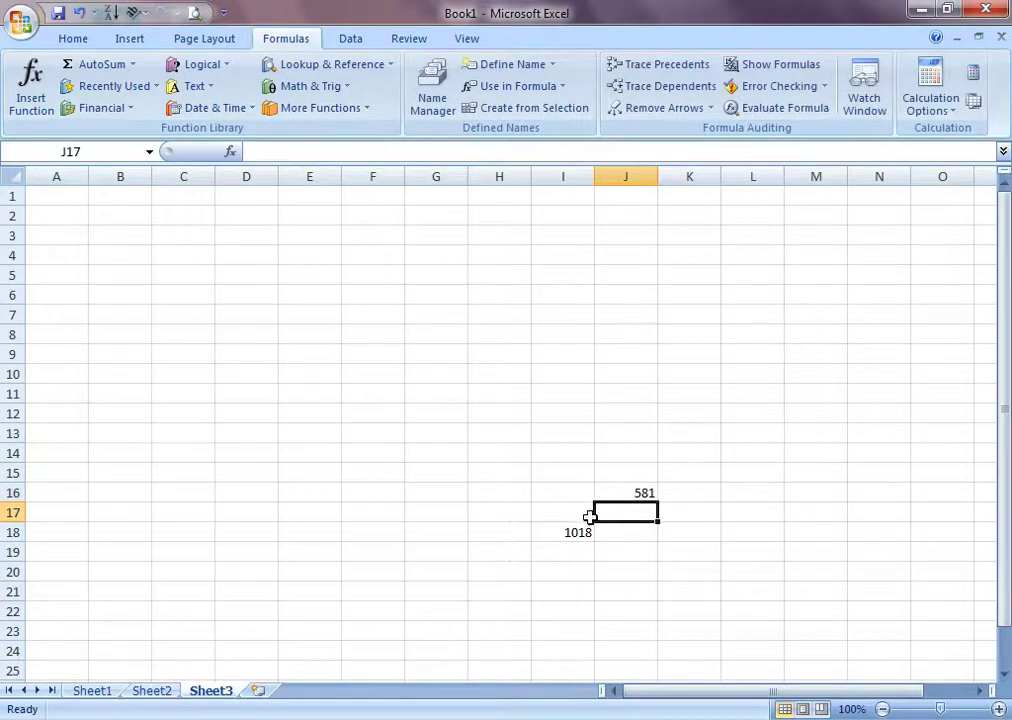
# Recheck the SUM formulas in I18 and J16
pyautogui.click(590, 532)
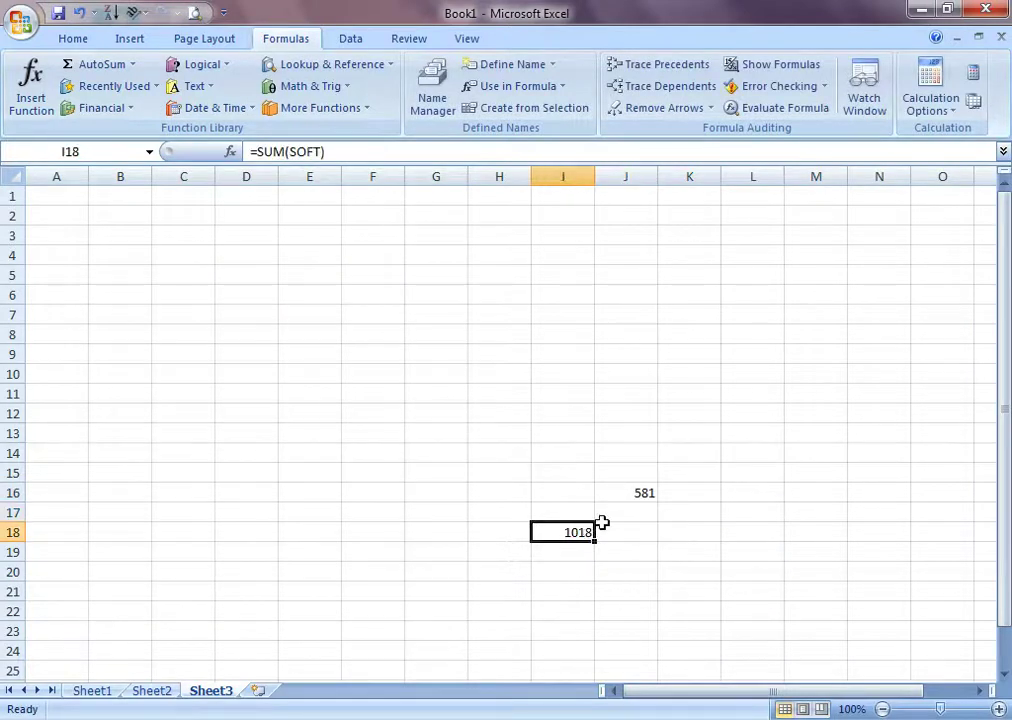
pyautogui.click(646, 493)
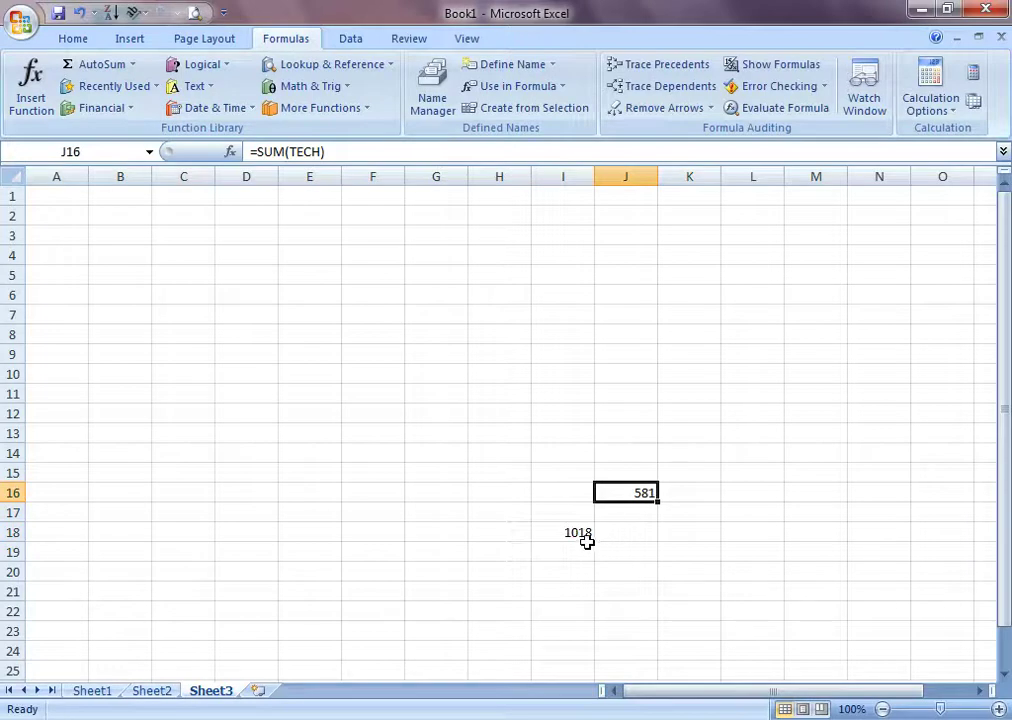
pyautogui.click(587, 538)
pyautogui.click(633, 490)
# On Sheet1, AutoSum E15 and F15, then delete both sums
pyautogui.click(98, 695)
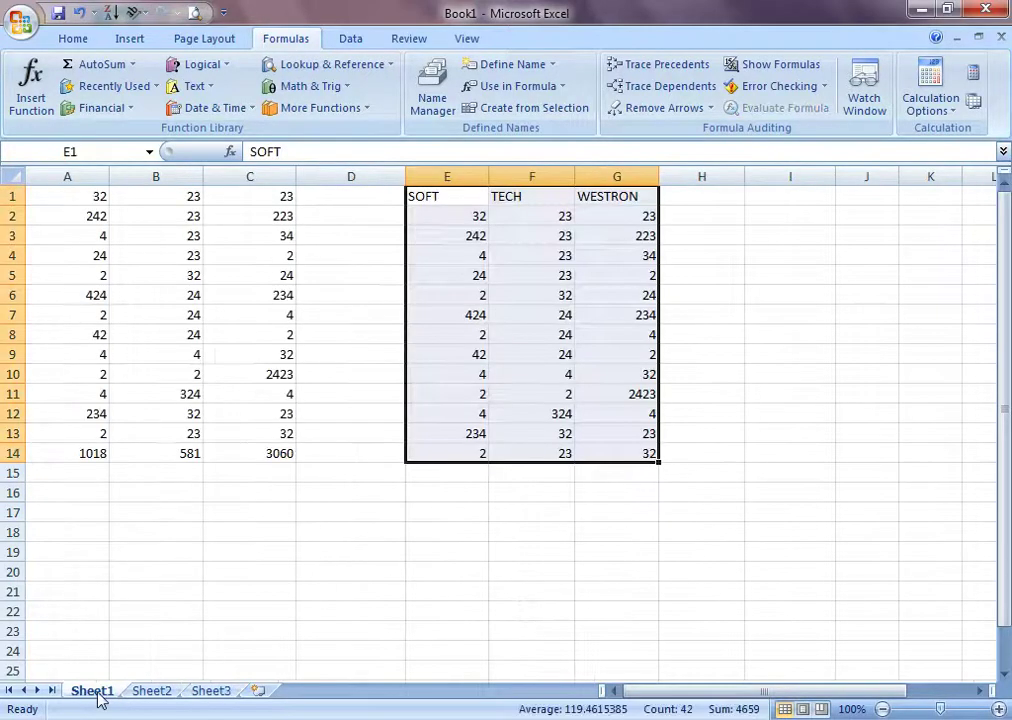
pyautogui.click(484, 471)
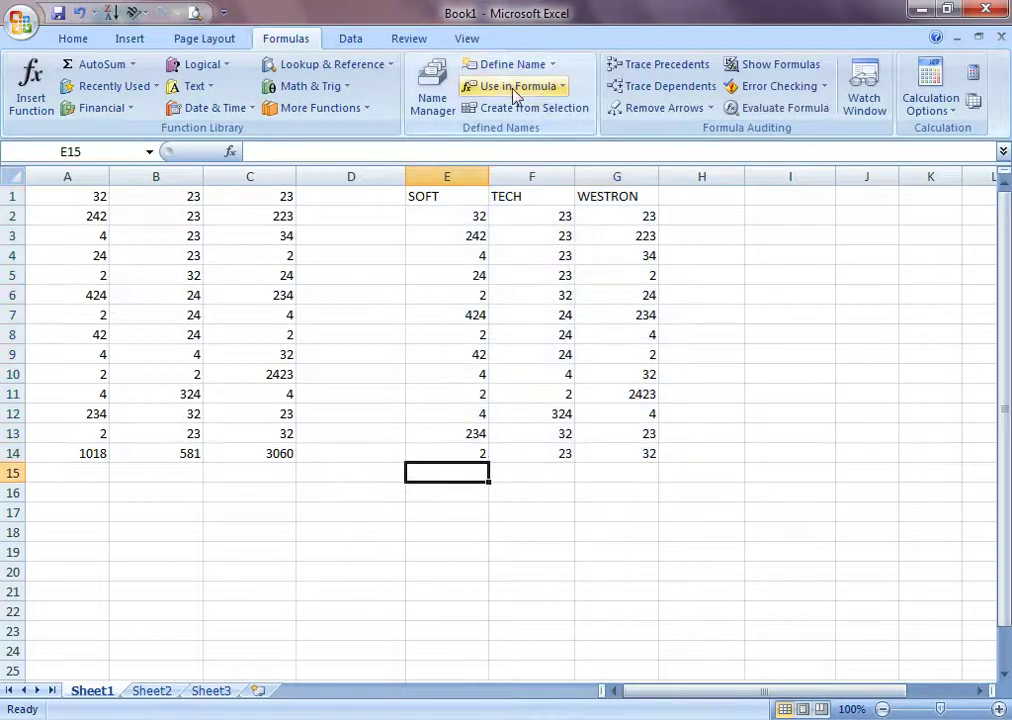
pyautogui.click(102, 66)
pyautogui.click(102, 66)
pyautogui.click(520, 471)
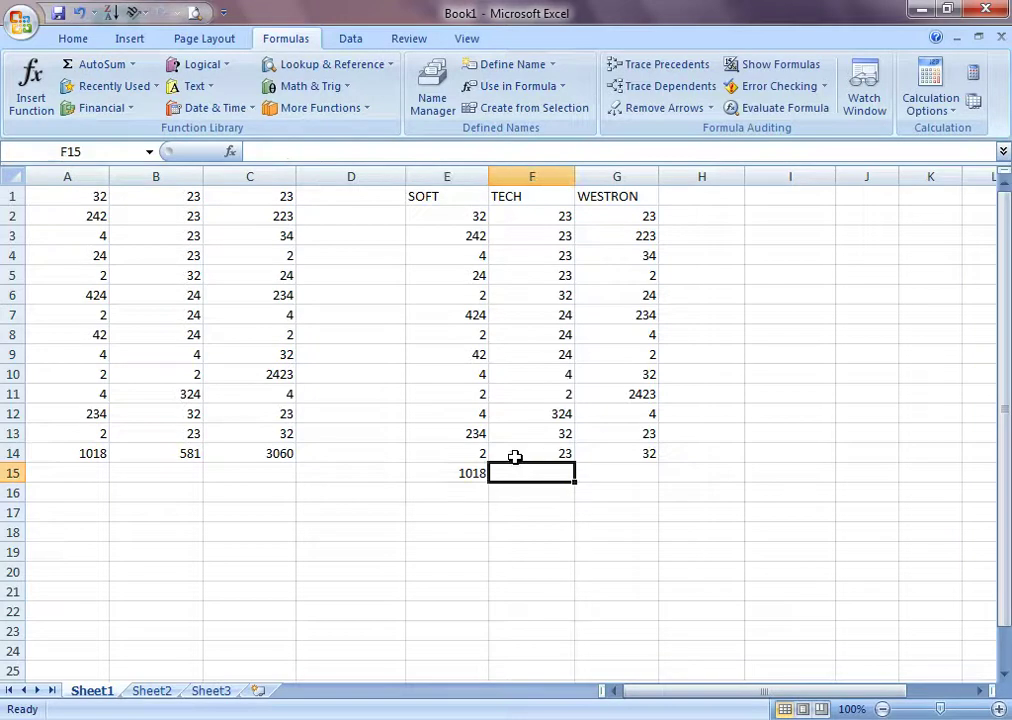
pyautogui.click(92, 66)
pyautogui.click(92, 66)
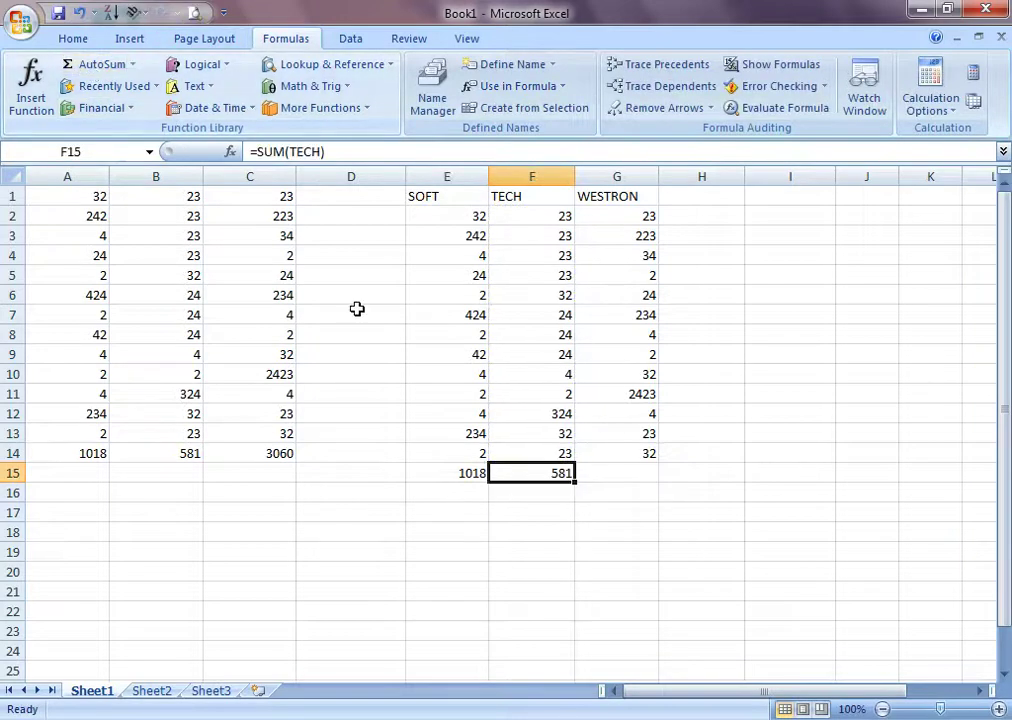
pyautogui.click(487, 516)
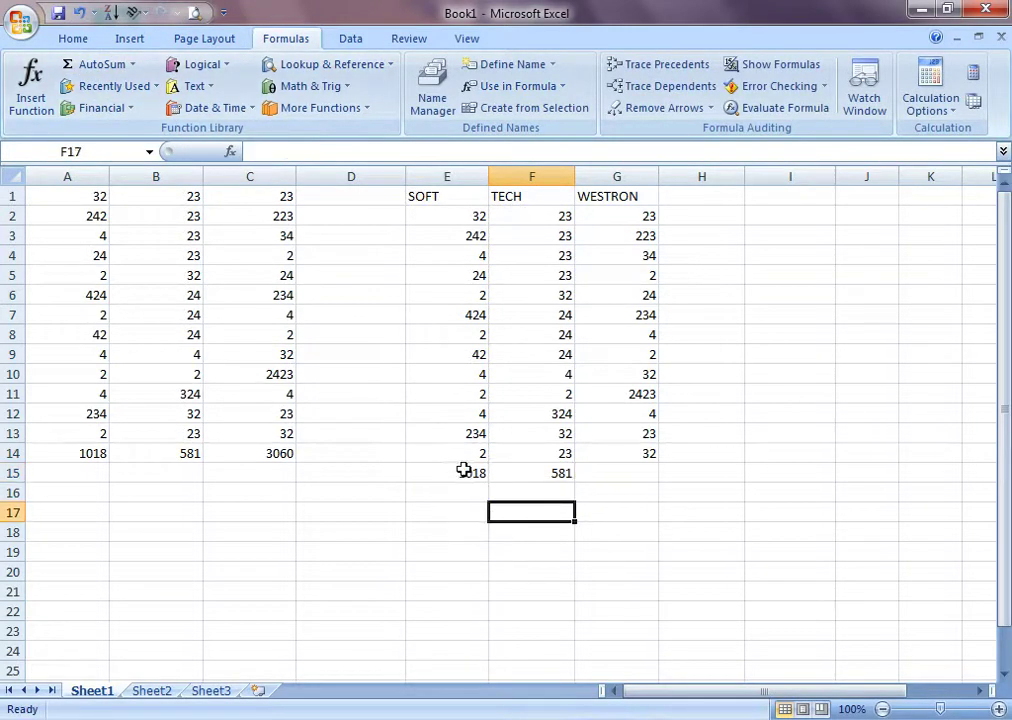
pyautogui.moveTo(463, 470); pyautogui.dragTo(547, 481)
pyautogui.press('Delete')
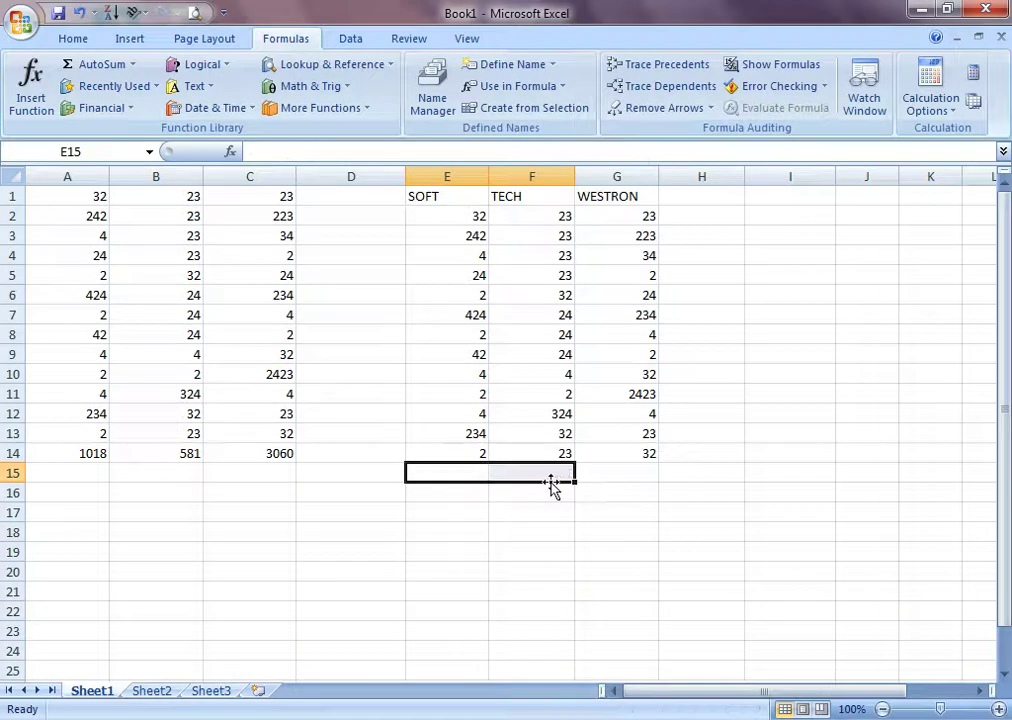
pyautogui.click(598, 494)
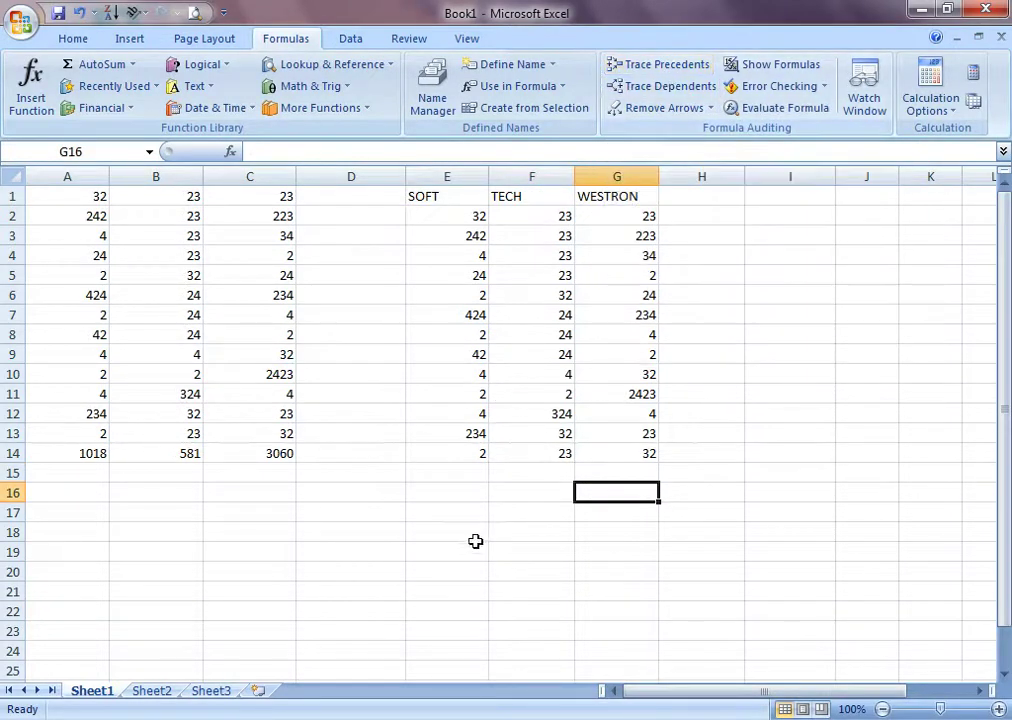
# Enter =SUM(E2:E14) in D21, giving 1018
pyautogui.click(377, 592)
pyautogui.write('=')
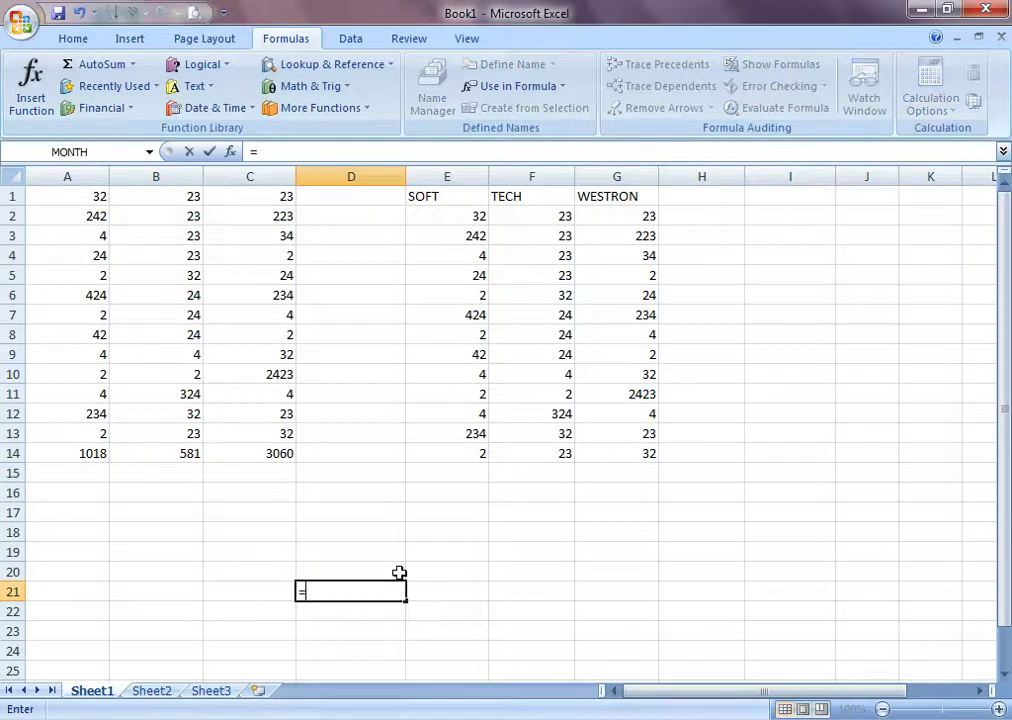
pyautogui.write('SUM98')
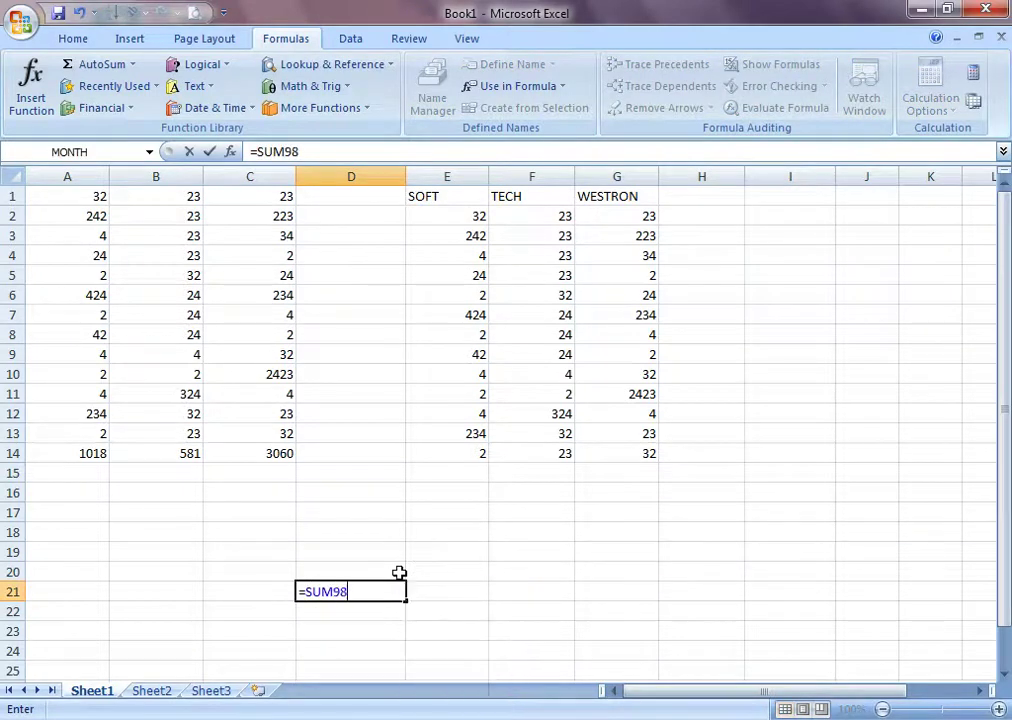
pyautogui.press('BackSpace')
pyautogui.press('BackSpace')
pyautogui.write('(')
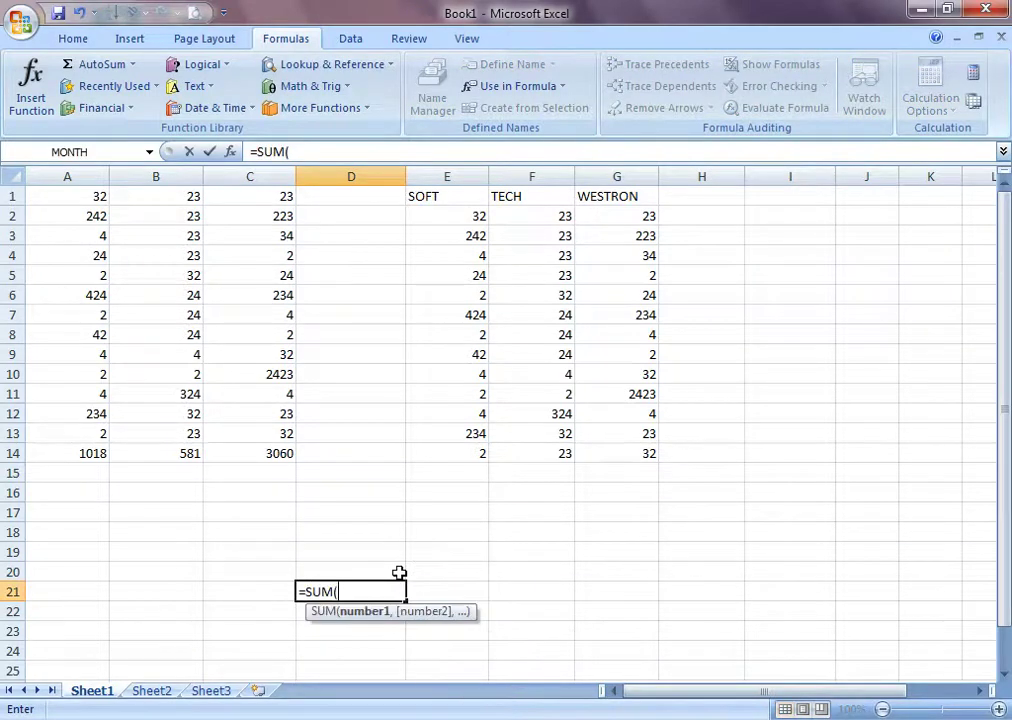
pyautogui.write('E')
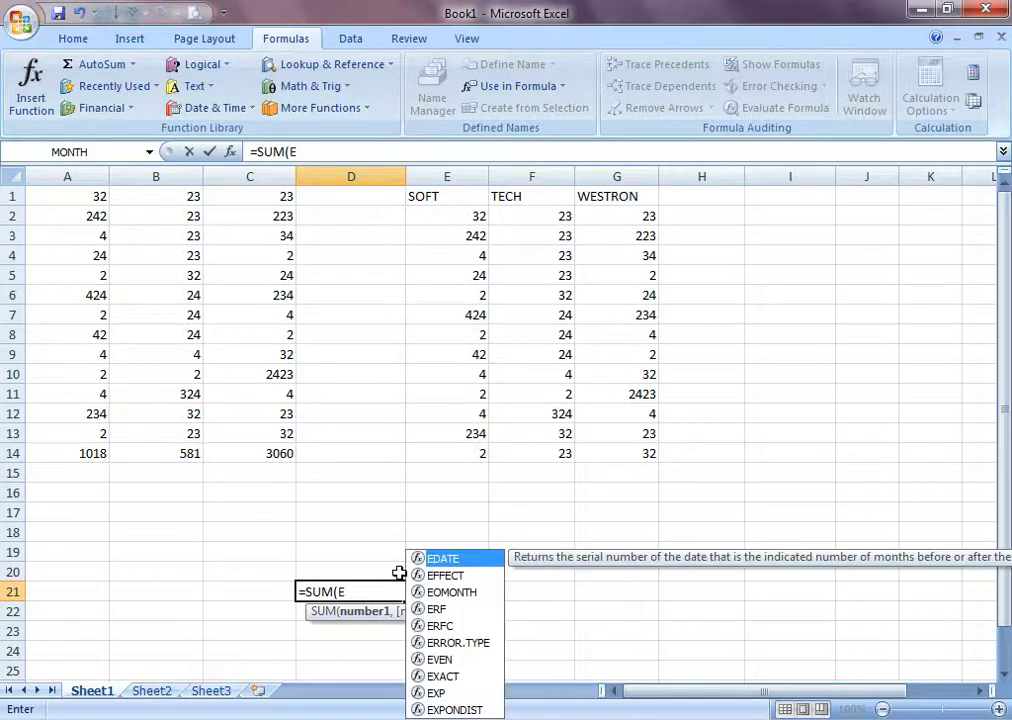
pyautogui.write('2:')
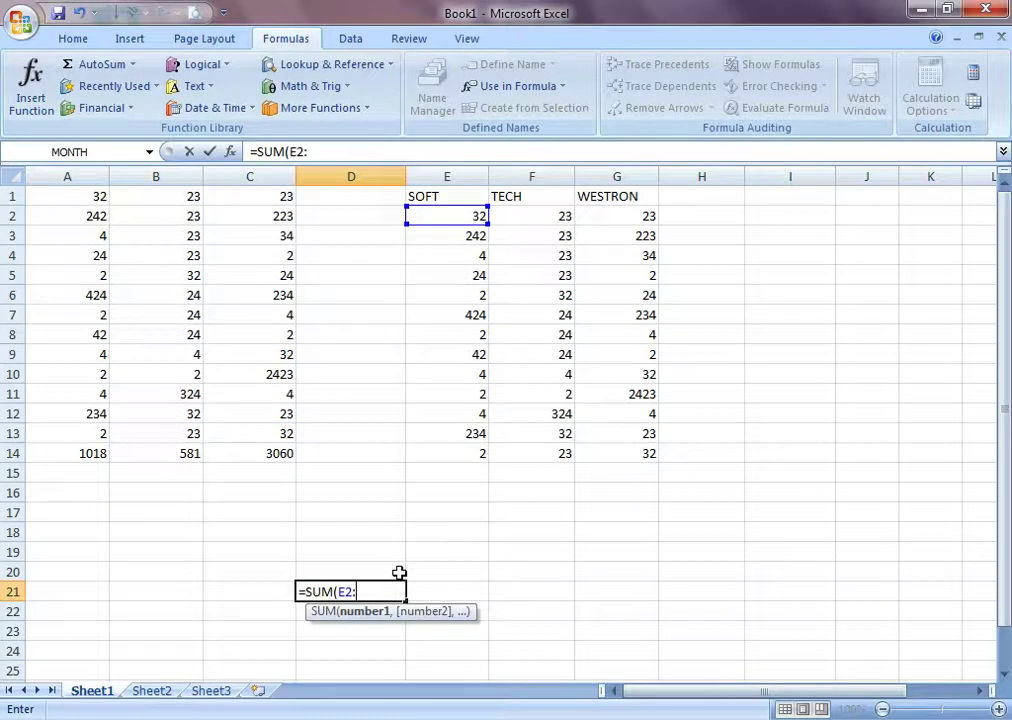
pyautogui.write('E14')
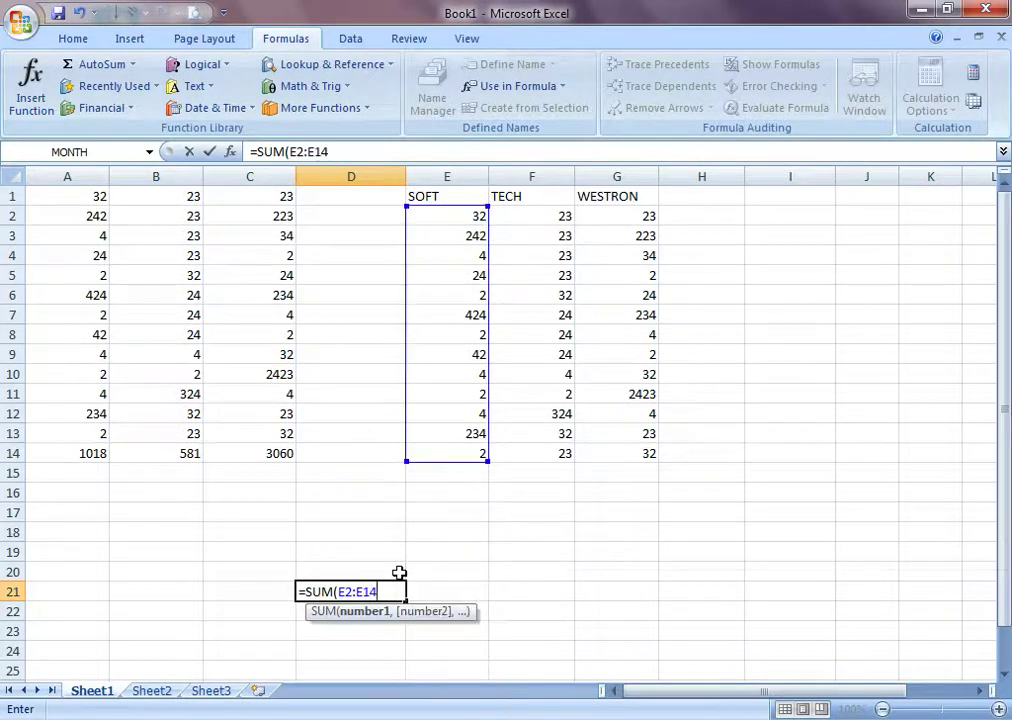
pyautogui.write(')')
pyautogui.press('Return')
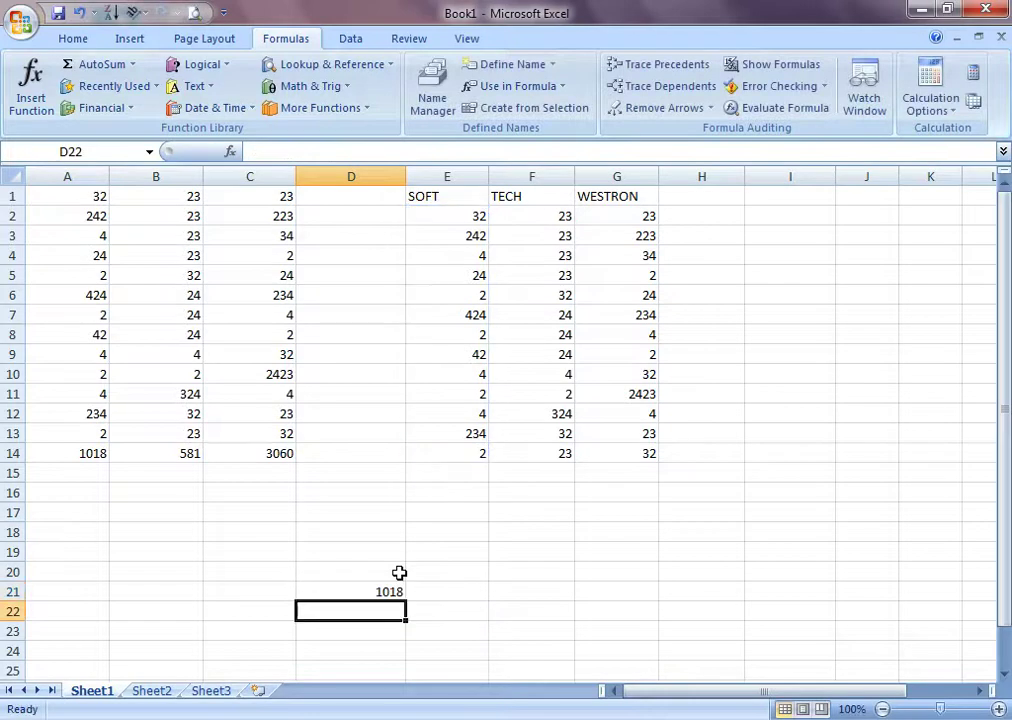
# Enter =SUM(F2:F14) in H22 (581) and =SUM(G2:G14) in F23 (3060)
pyautogui.press('Right')
pyautogui.press('Right')
pyautogui.press('Right')
pyautogui.press('Right')
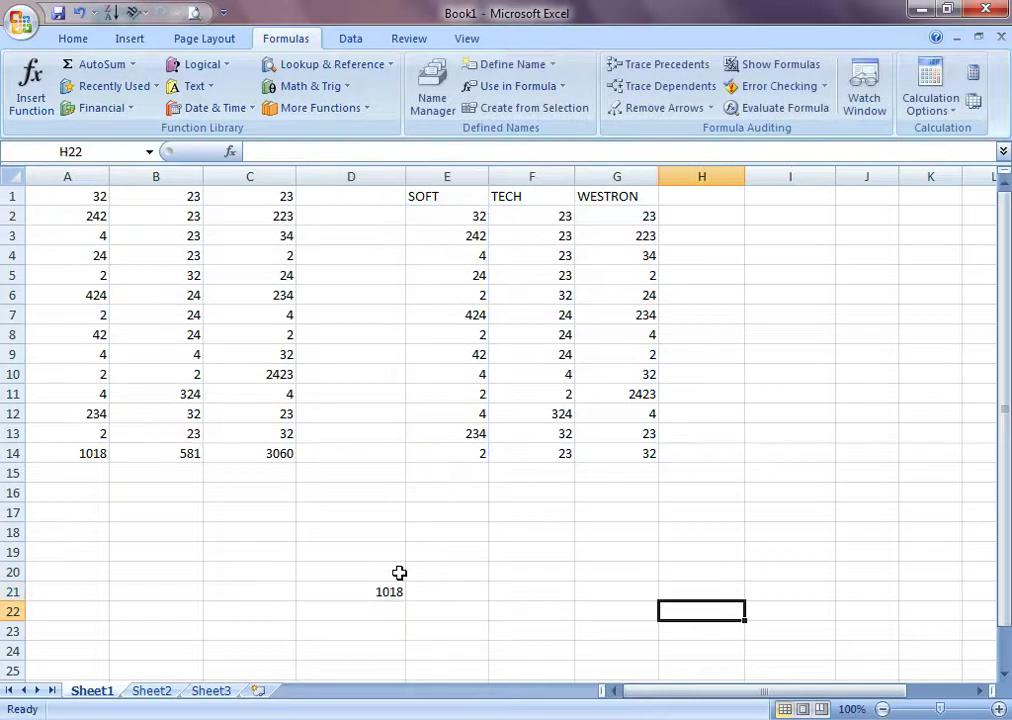
pyautogui.write('=SU')
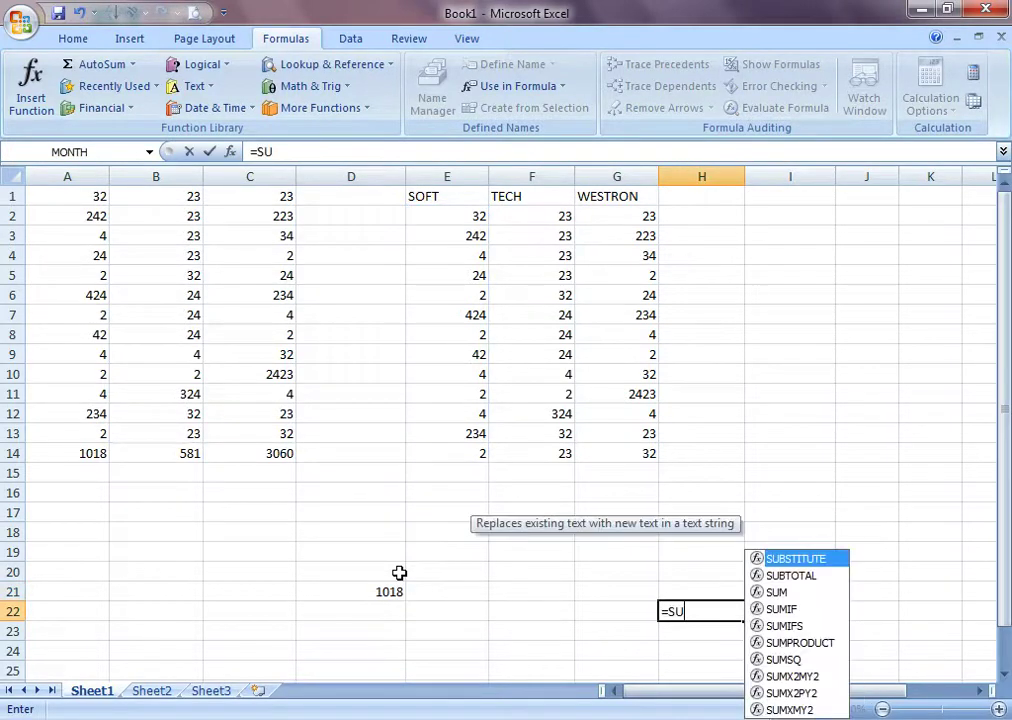
pyautogui.write('M(')
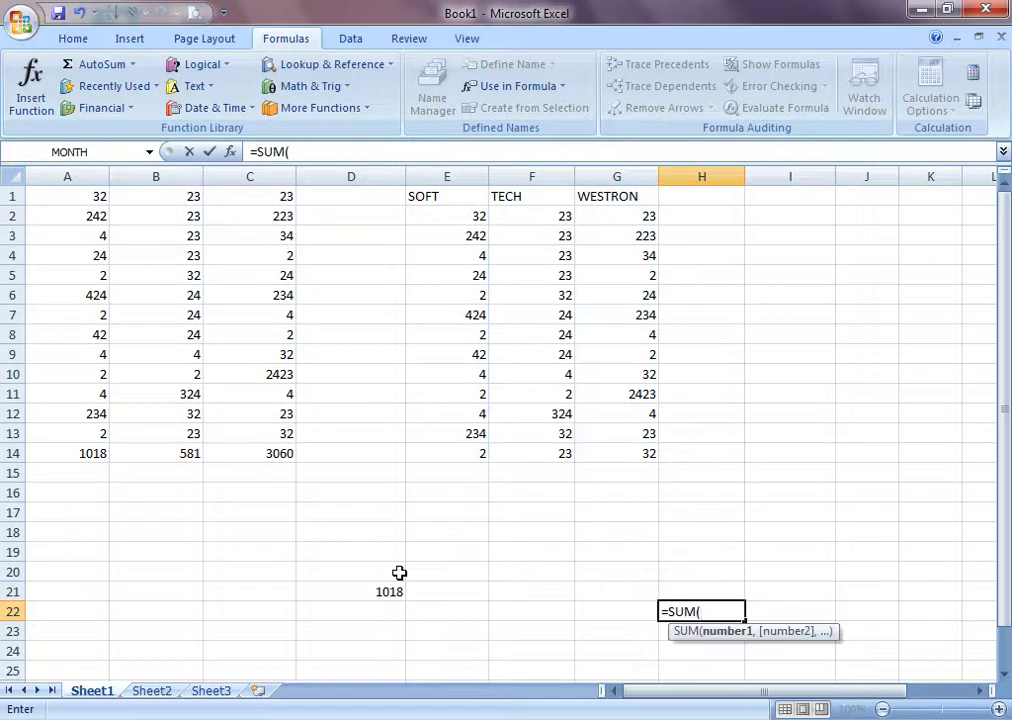
pyautogui.write('F2:F14')
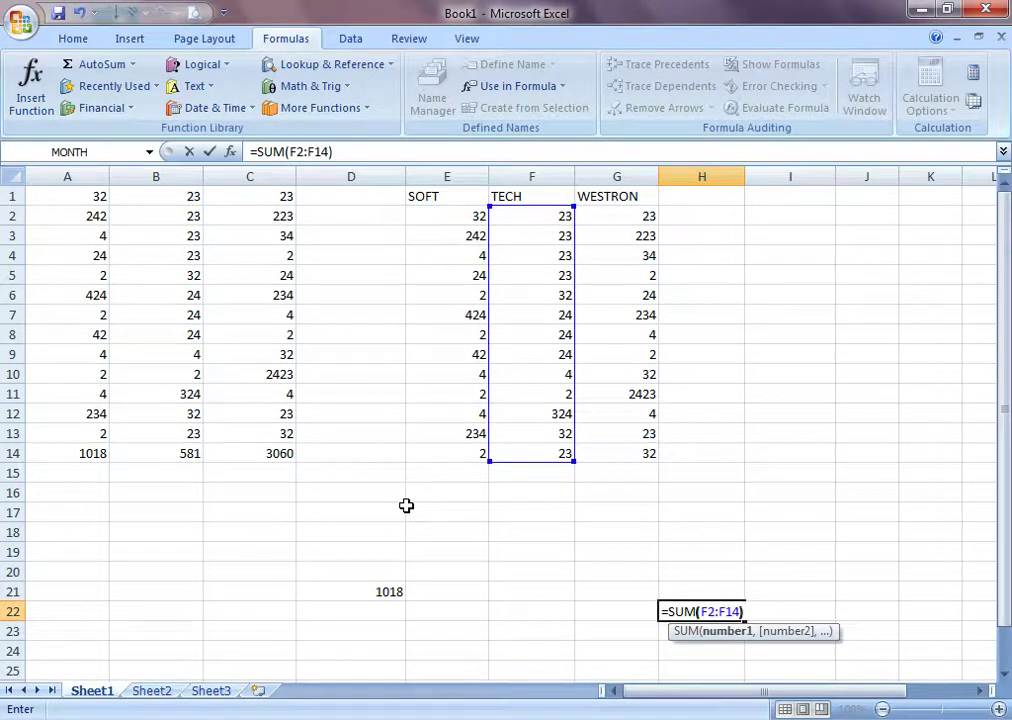
pyautogui.write(')')
pyautogui.press('Return')
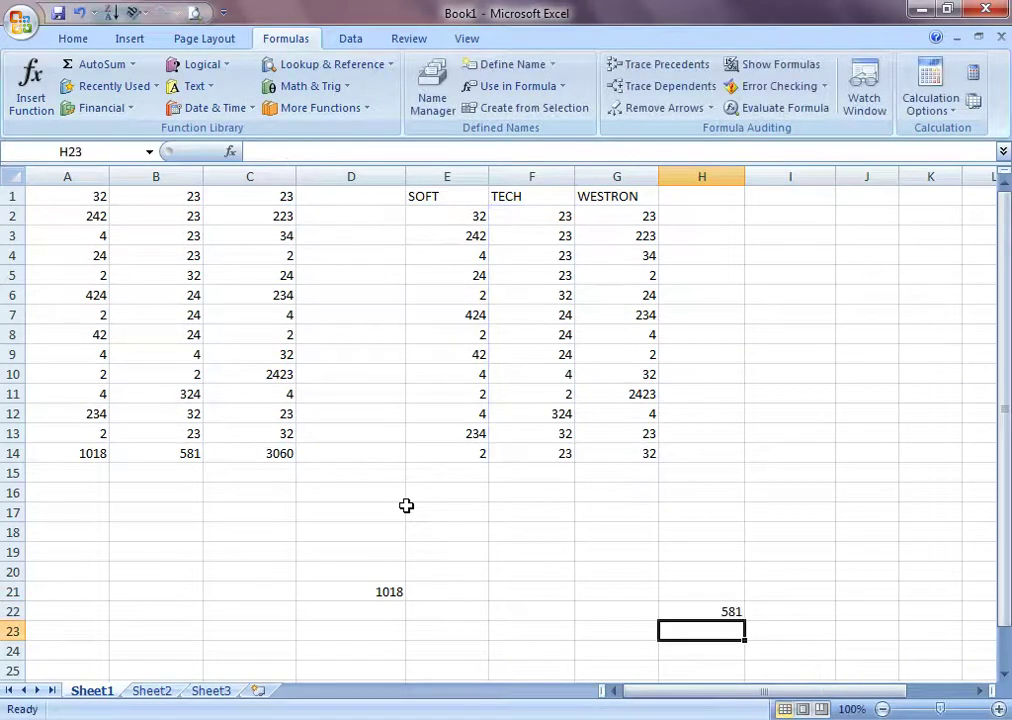
pyautogui.click(552, 641)
pyautogui.write('=SUM(')
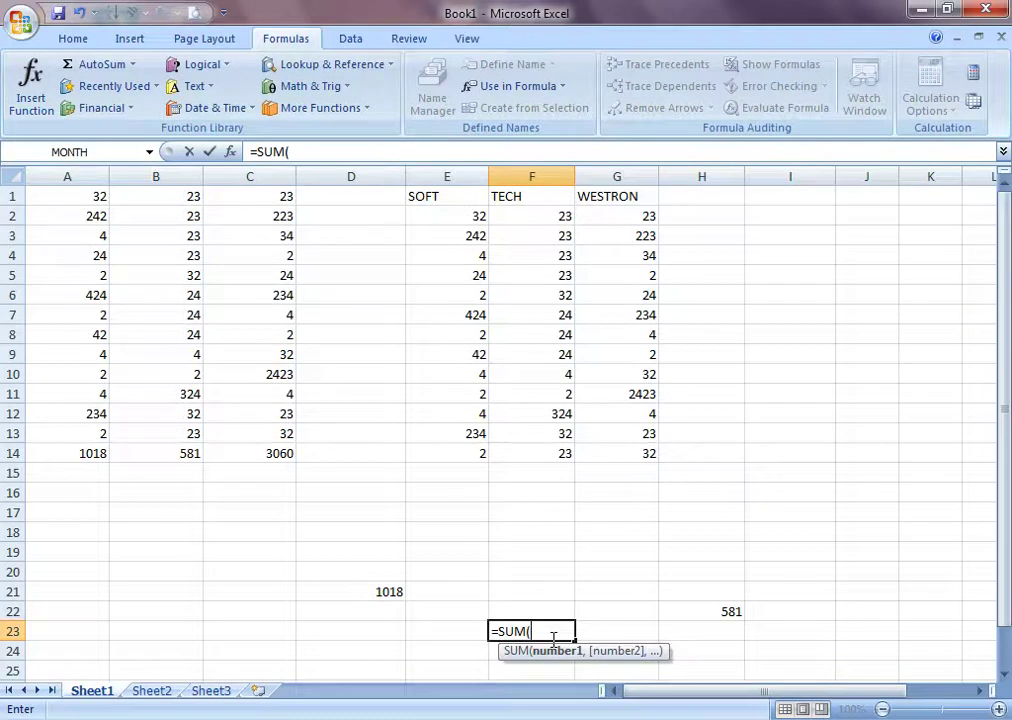
pyautogui.write('G2:')
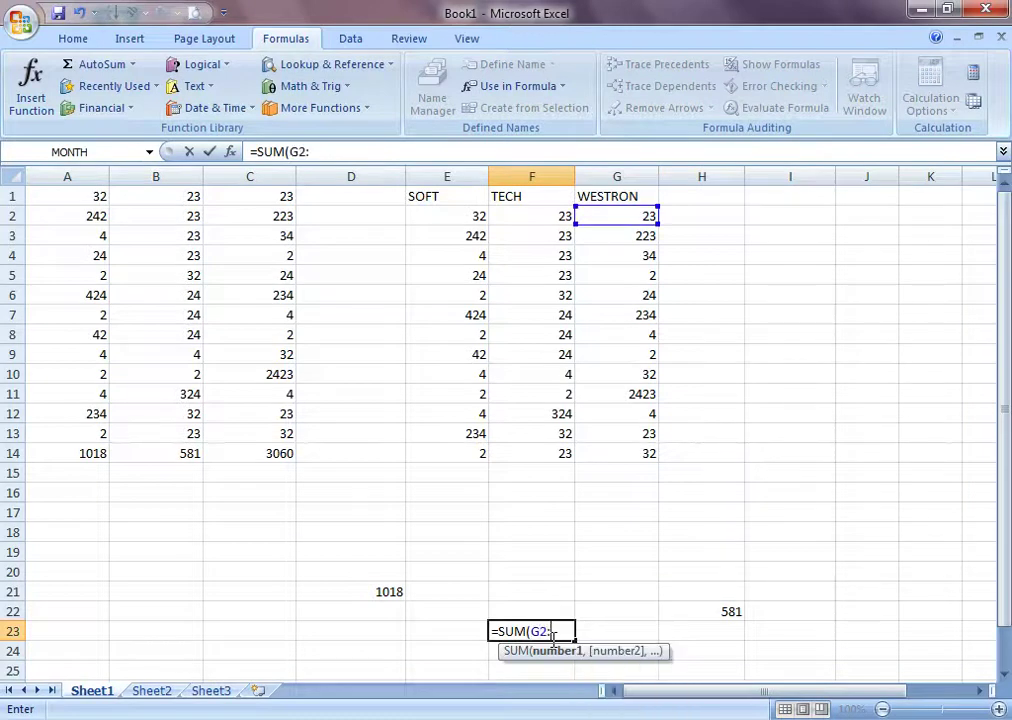
pyautogui.write('G14')
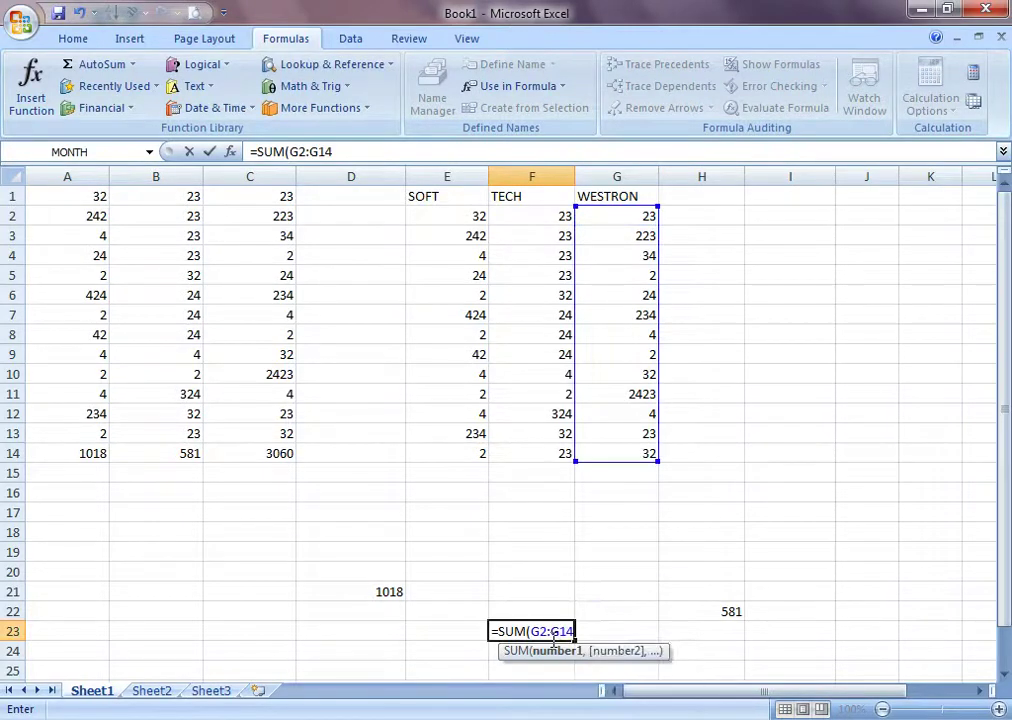
pyautogui.press('Return')
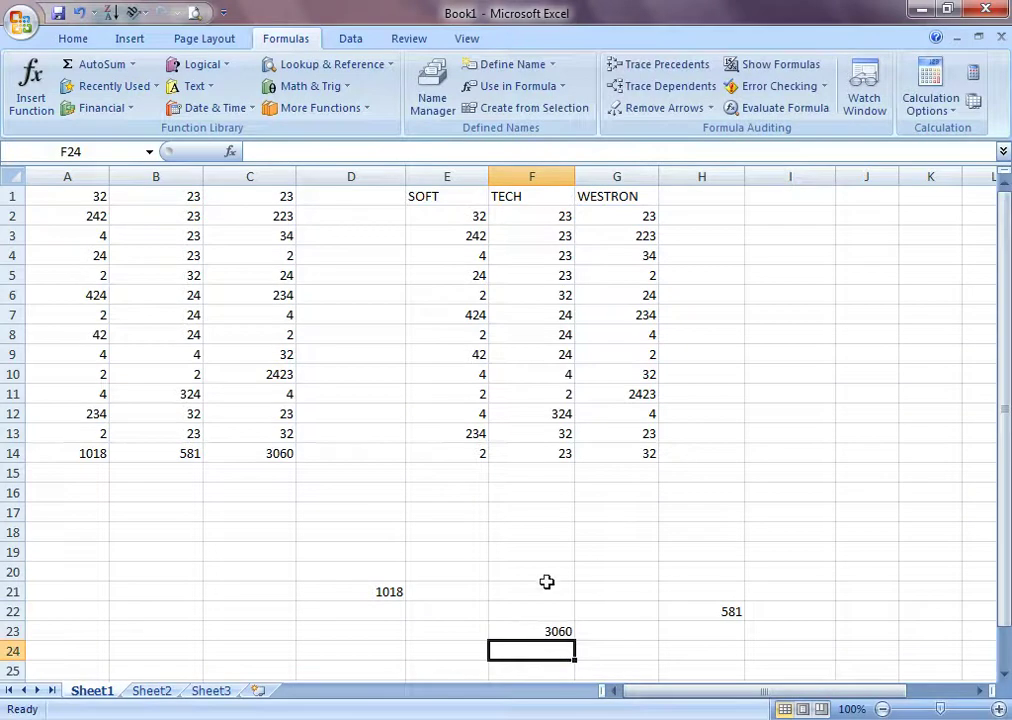
pyautogui.click(548, 636)
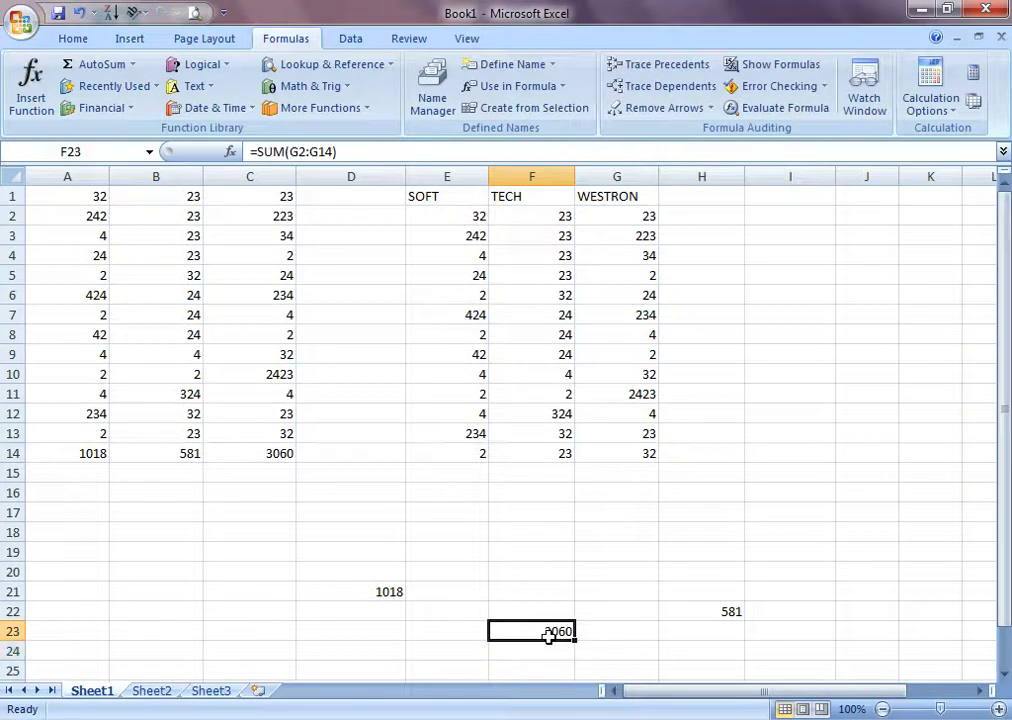
# Trace precedents for the totals in F23, H22 and D21
pyautogui.click(670, 66)
pyautogui.click(717, 604)
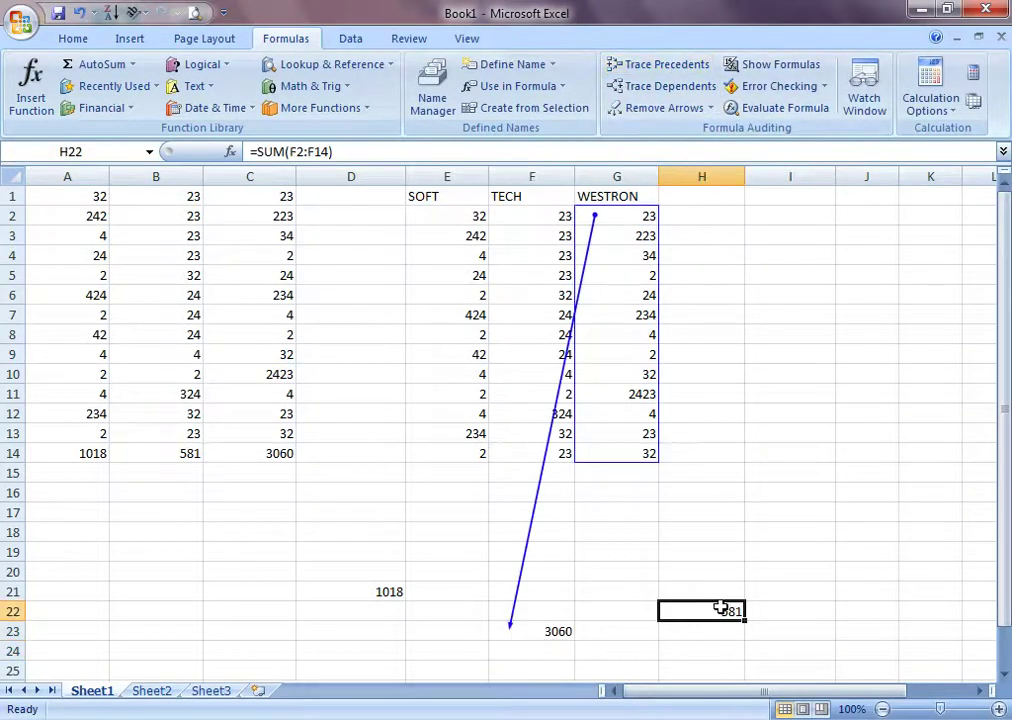
pyautogui.click(657, 65)
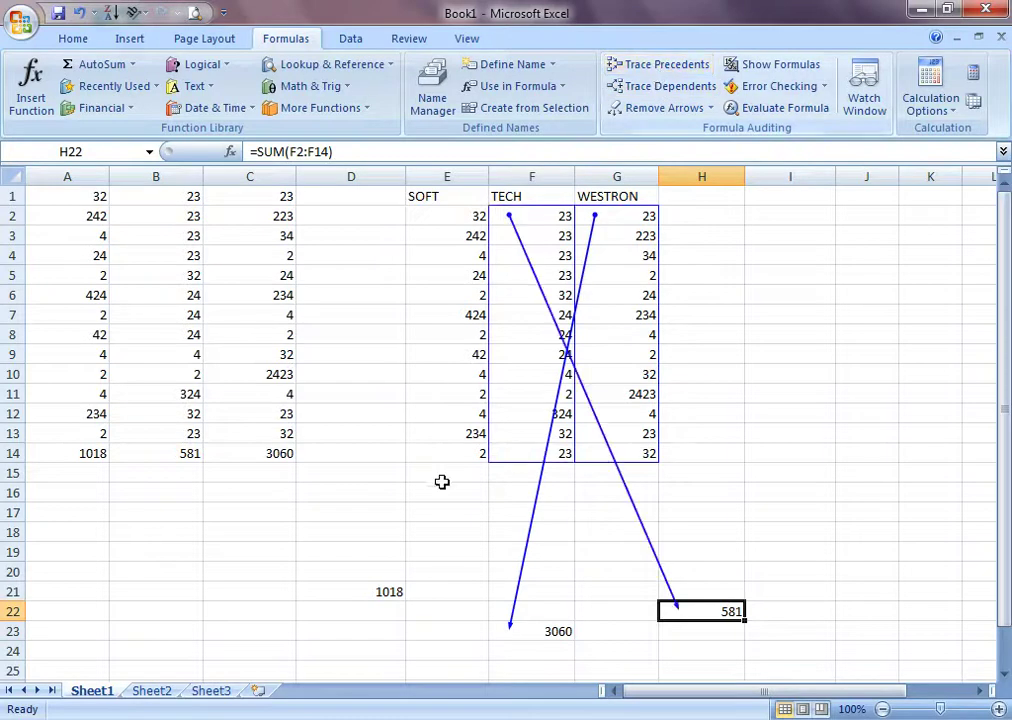
pyautogui.click(401, 591)
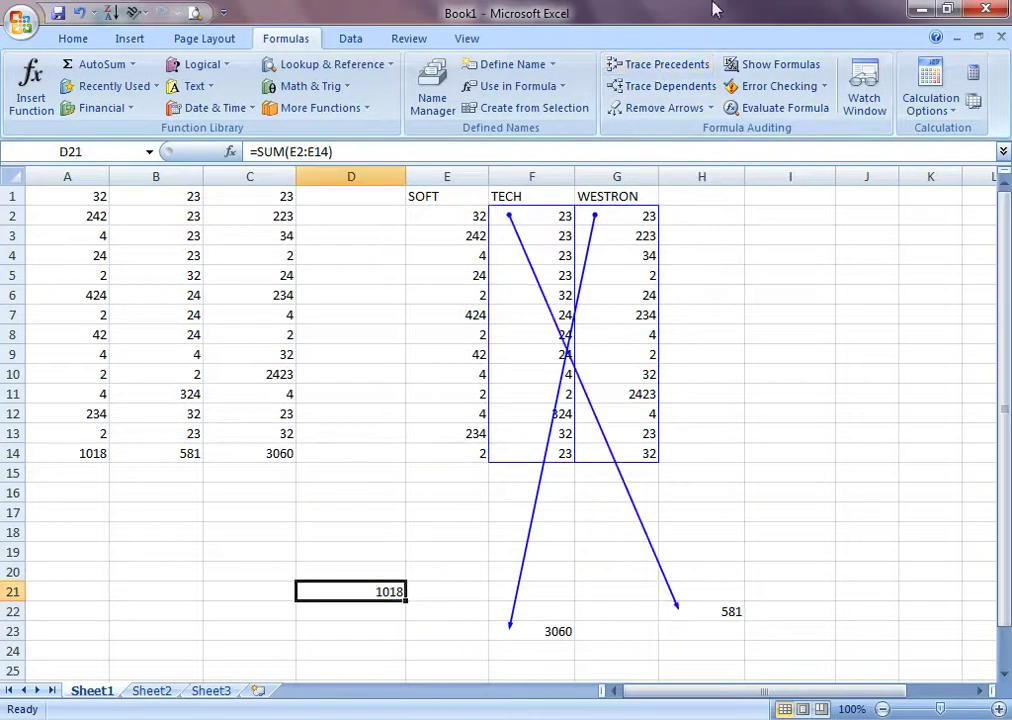
pyautogui.click(684, 65)
pyautogui.click(784, 490)
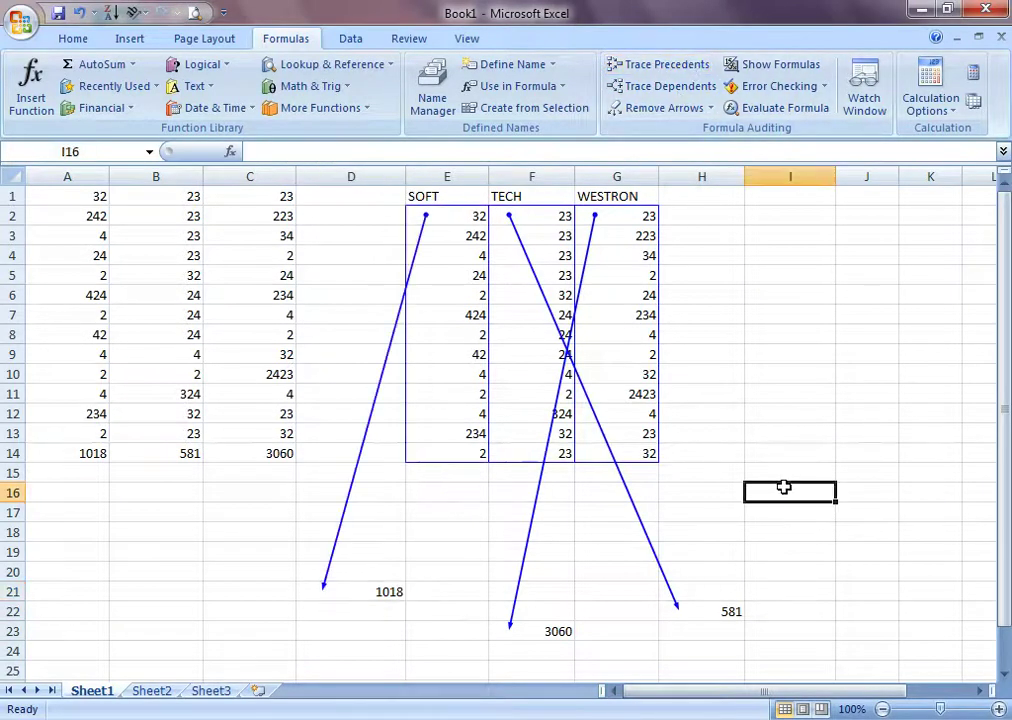
pyautogui.click(816, 395)
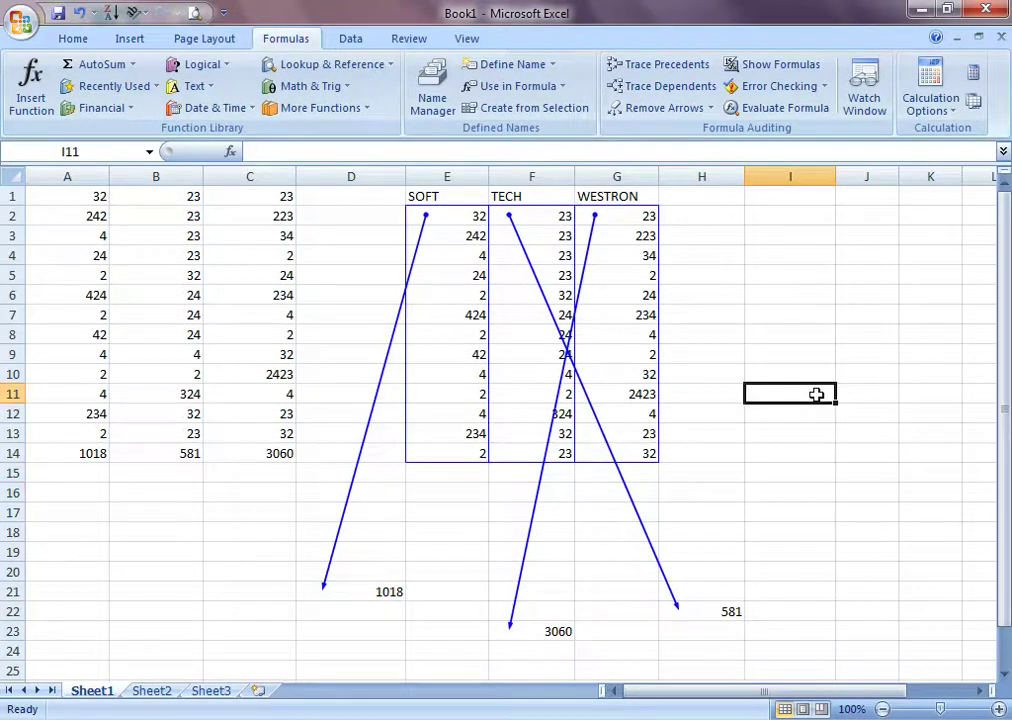
# Enter =SUM(D21+F23+H22) in J14, giving 4659, after dismissing a system popup
pyautogui.click(843, 460)
pyautogui.write('=SI')
pyautogui.press('BackSpace')
pyautogui.write('UM')
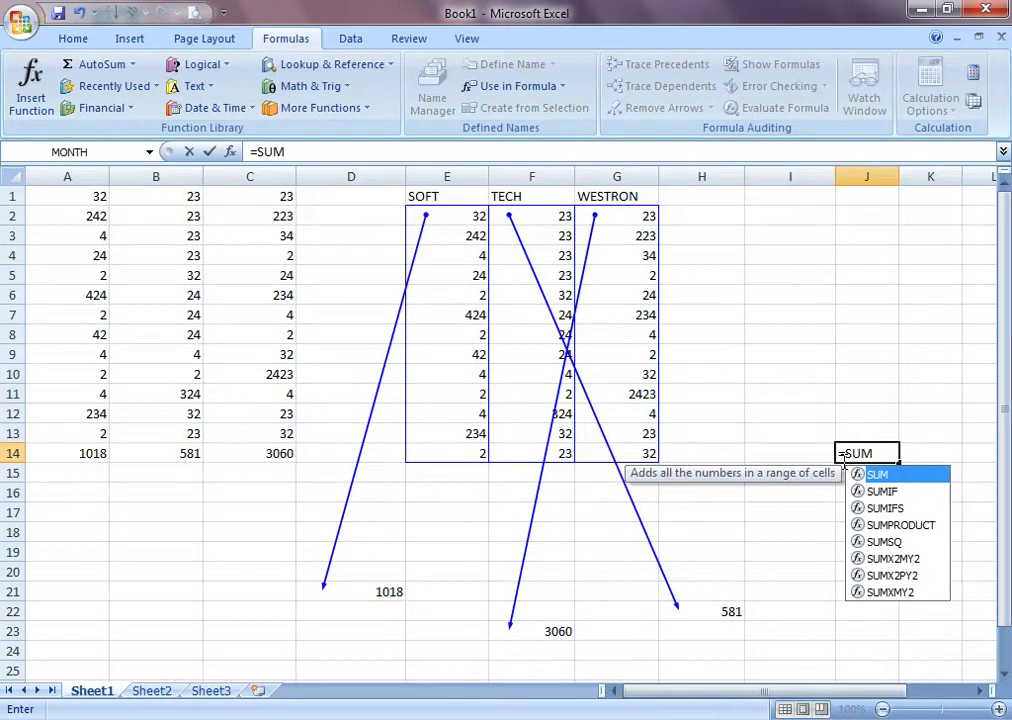
pyautogui.write('(')
pyautogui.click(382, 590)
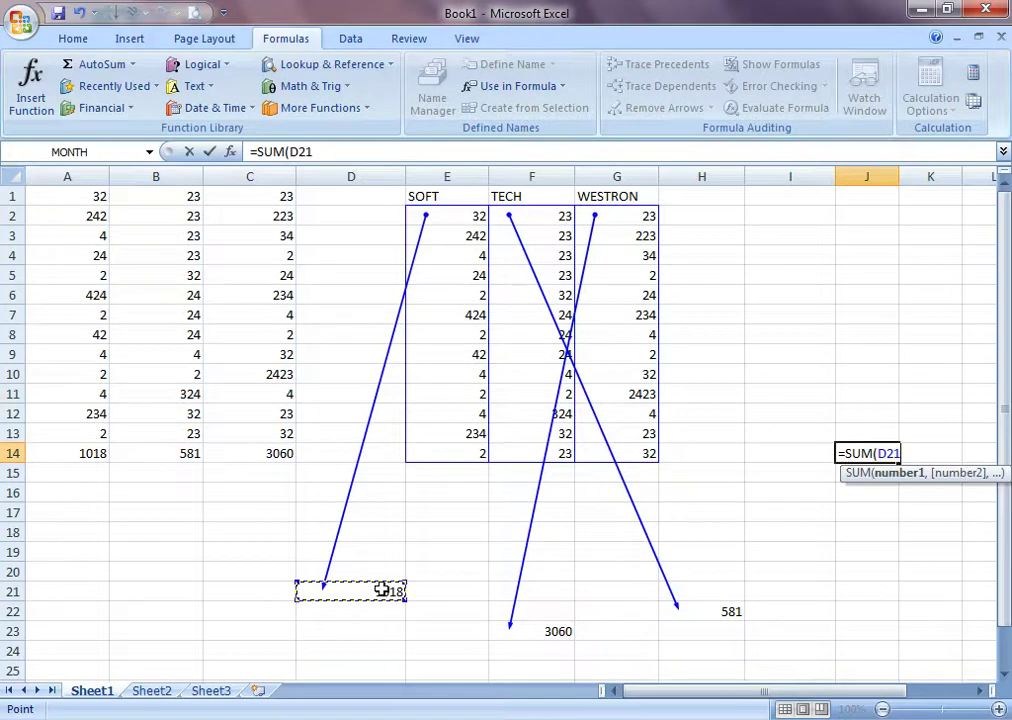
pyautogui.write('+')
pyautogui.click(570, 630)
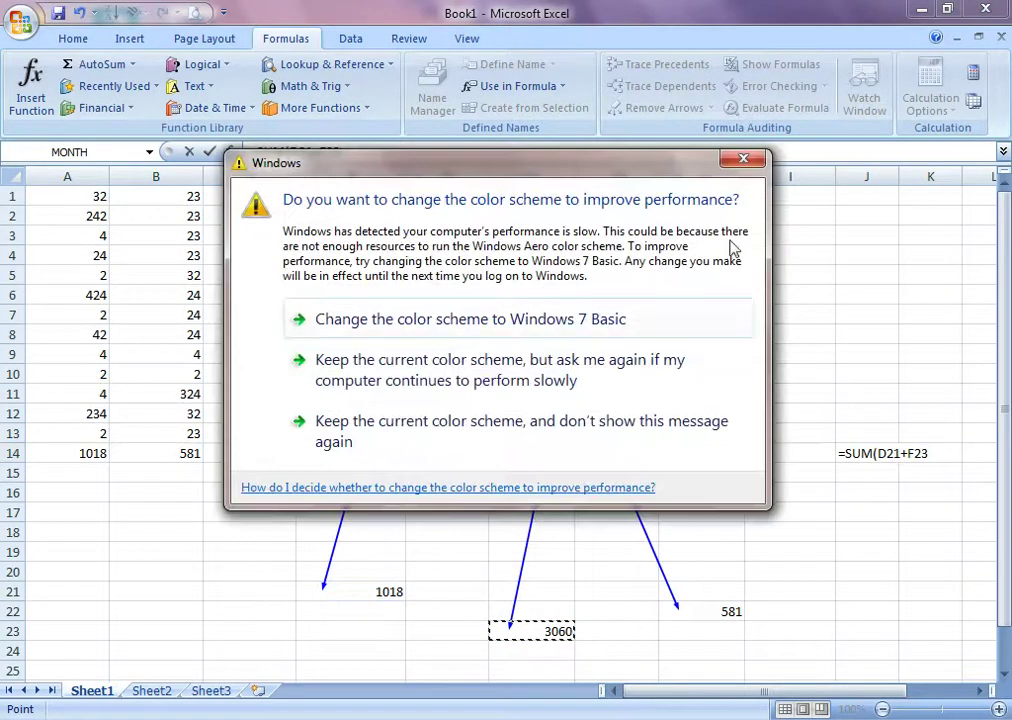
pyautogui.click(743, 158)
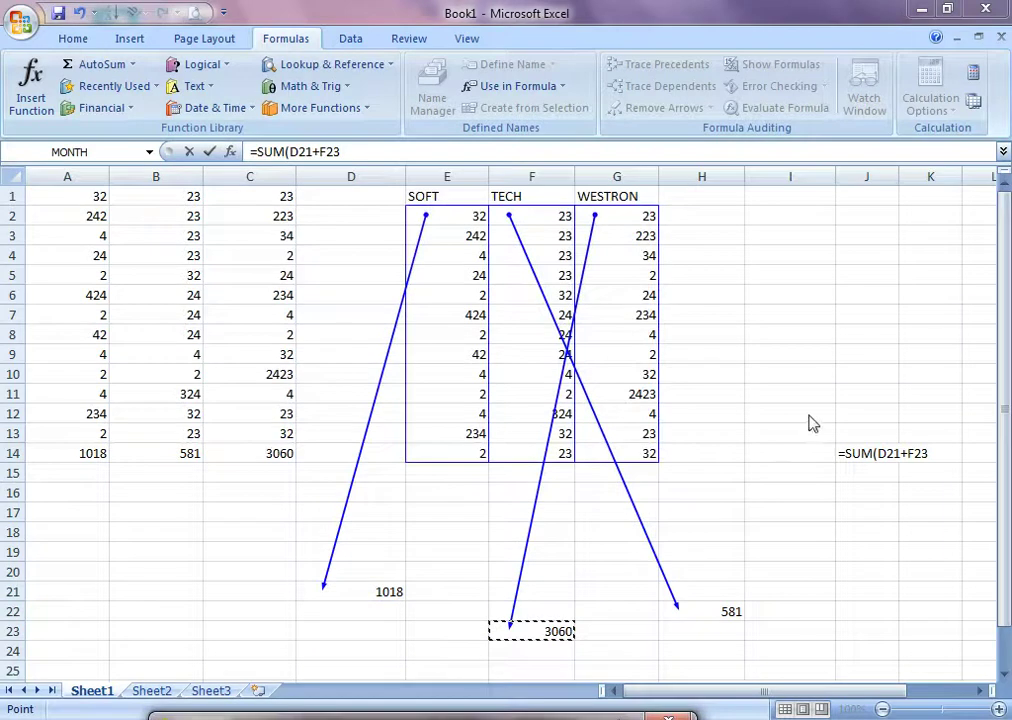
pyautogui.click(930, 456)
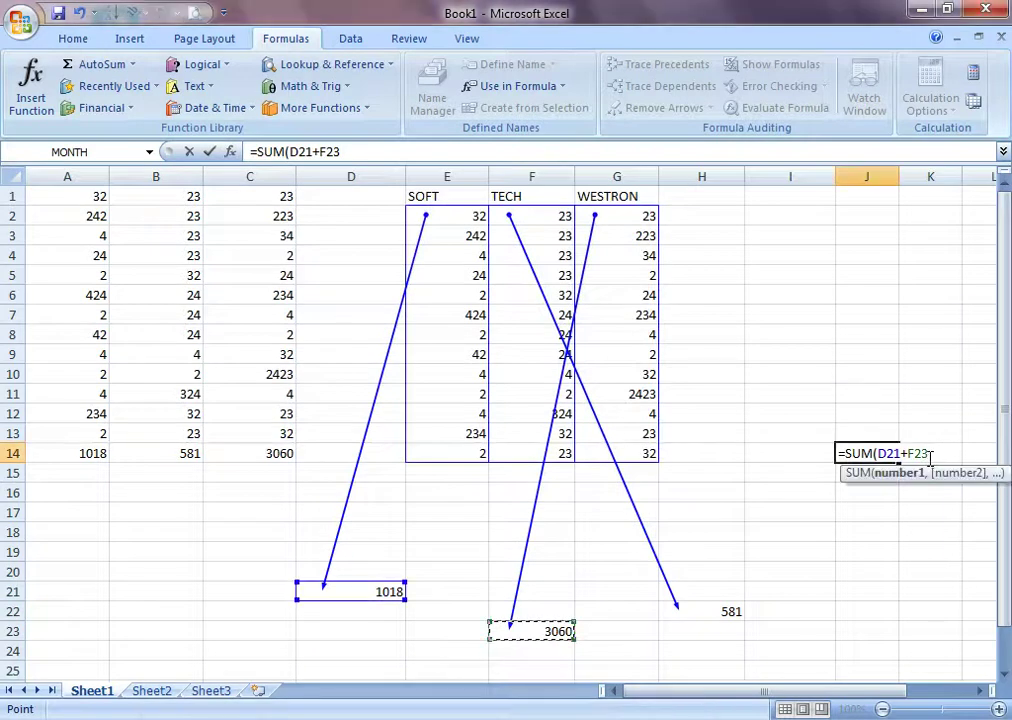
pyautogui.write('+')
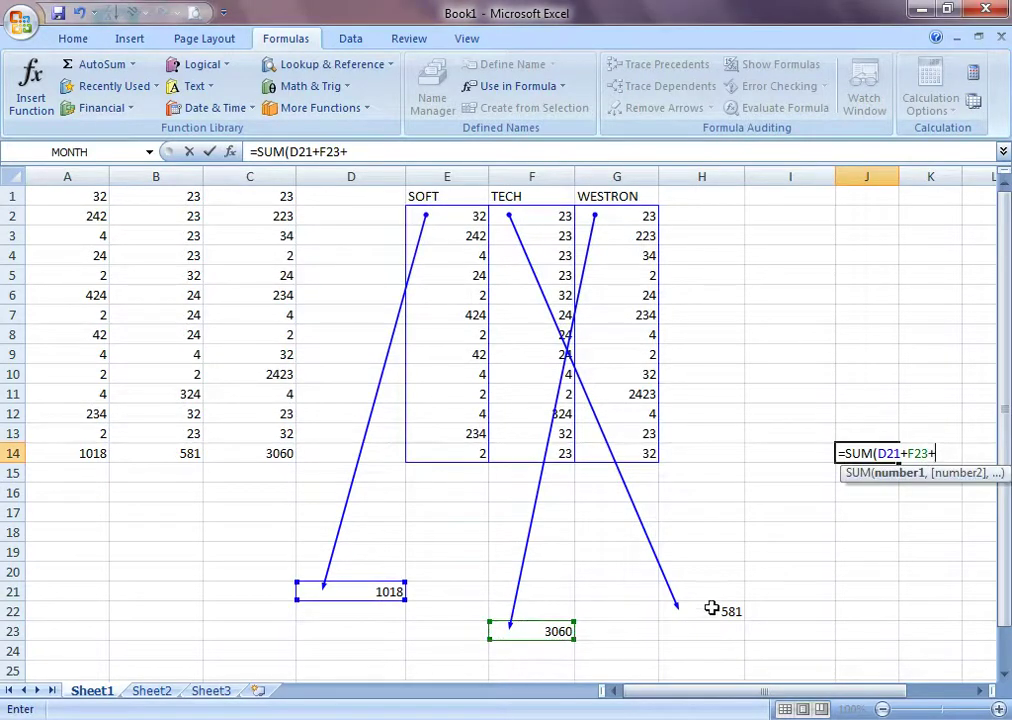
pyautogui.click(703, 611)
pyautogui.write(')')
pyautogui.press('Return')
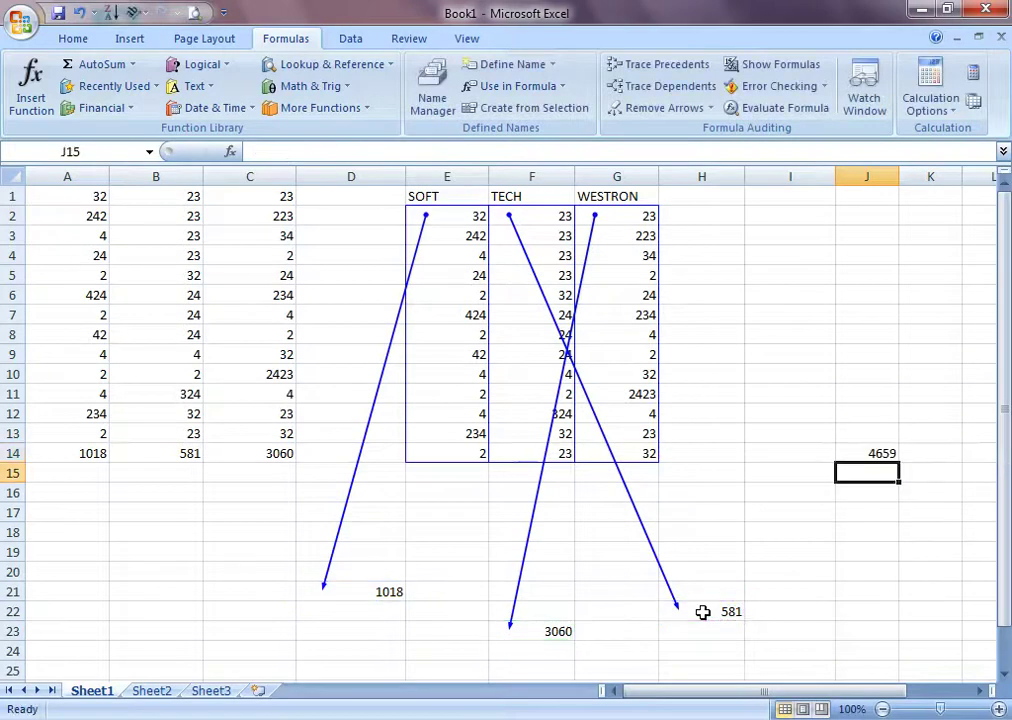
# Trace J14's precedents, remove all arrows, and begin a SUM formula in I10
pyautogui.click(883, 446)
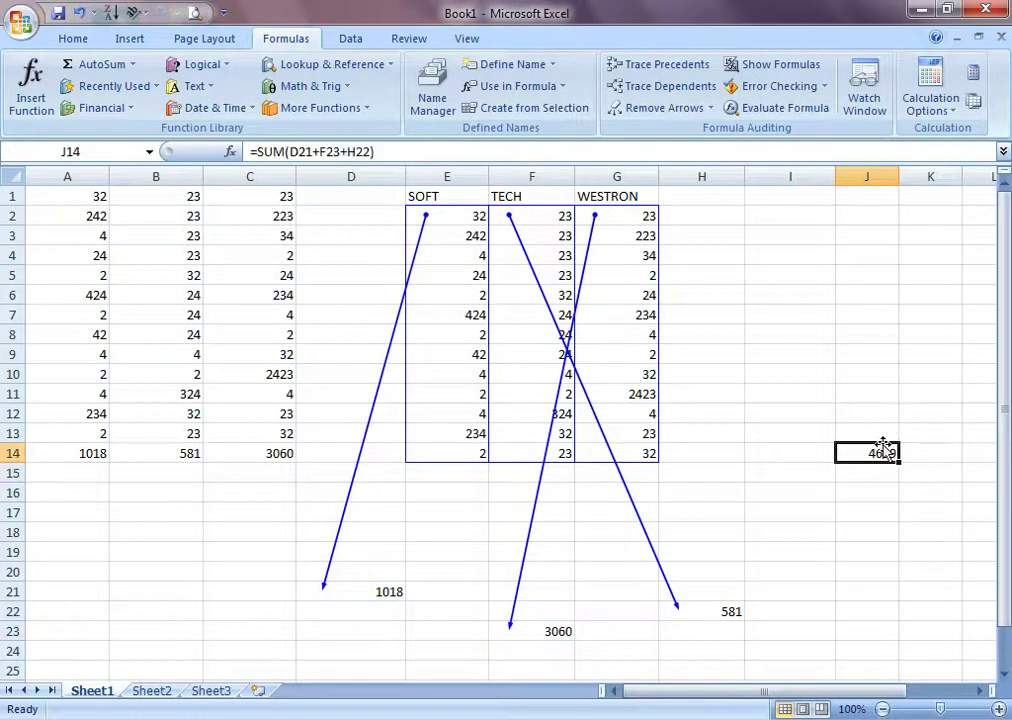
pyautogui.click(650, 64)
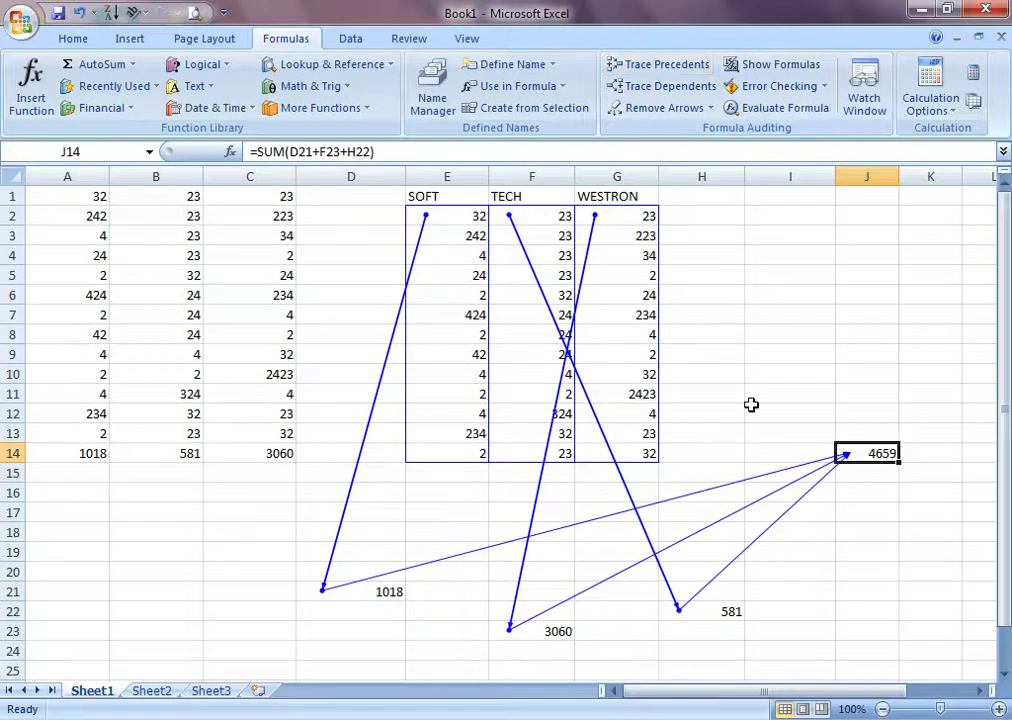
pyautogui.click(672, 110)
pyautogui.click(820, 371)
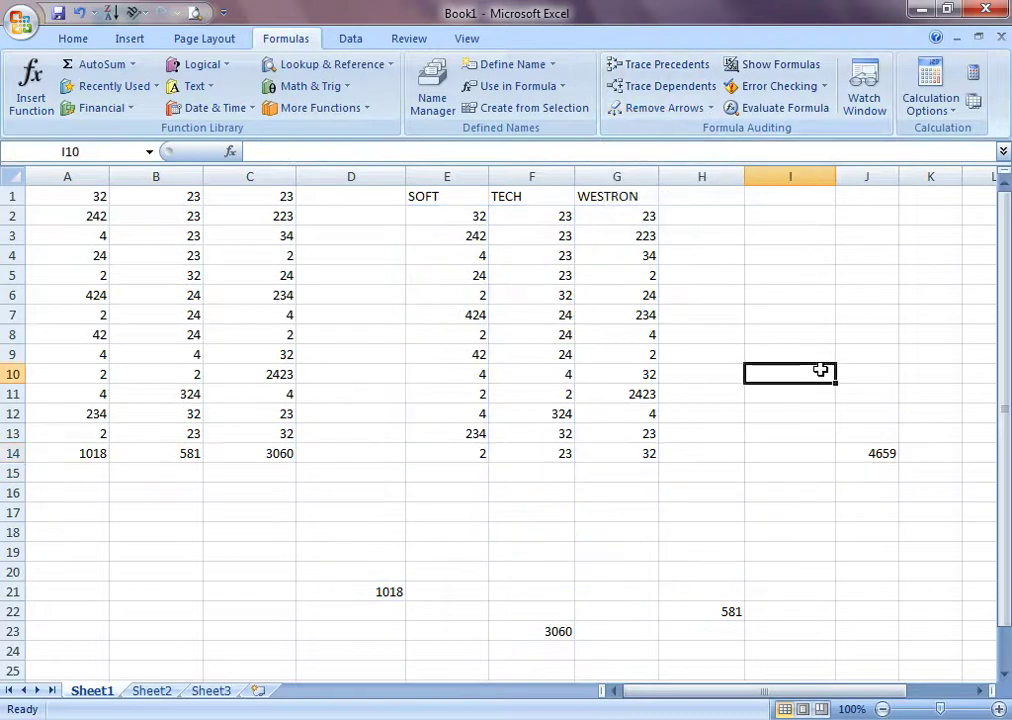
pyautogui.write('=SUM')
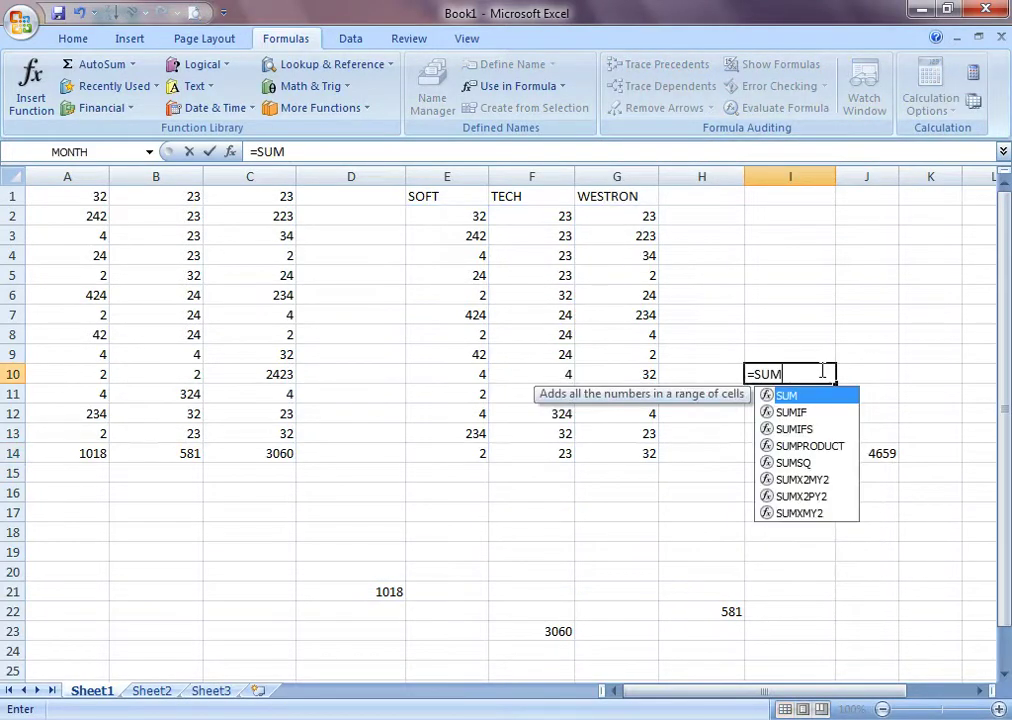
pyautogui.write('(')
# Complete =SUM(E4:G12) in I10 (3747) and trace the dependents of F7
pyautogui.moveTo(450, 255); pyautogui.dragTo(594, 403)
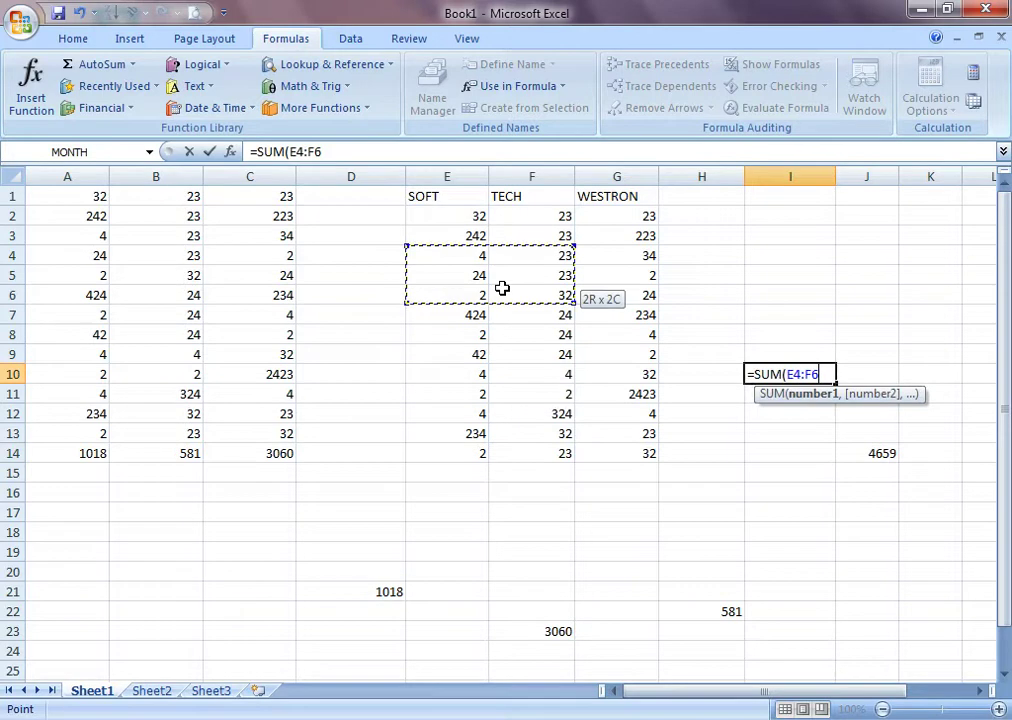
pyautogui.write(')')
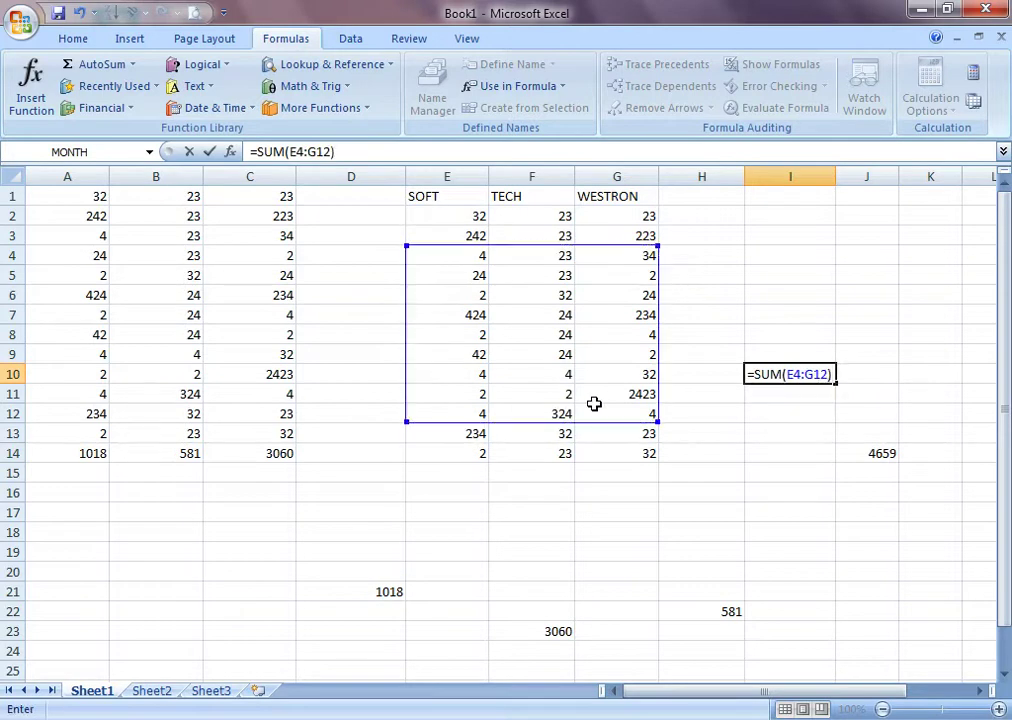
pyautogui.press('Return')
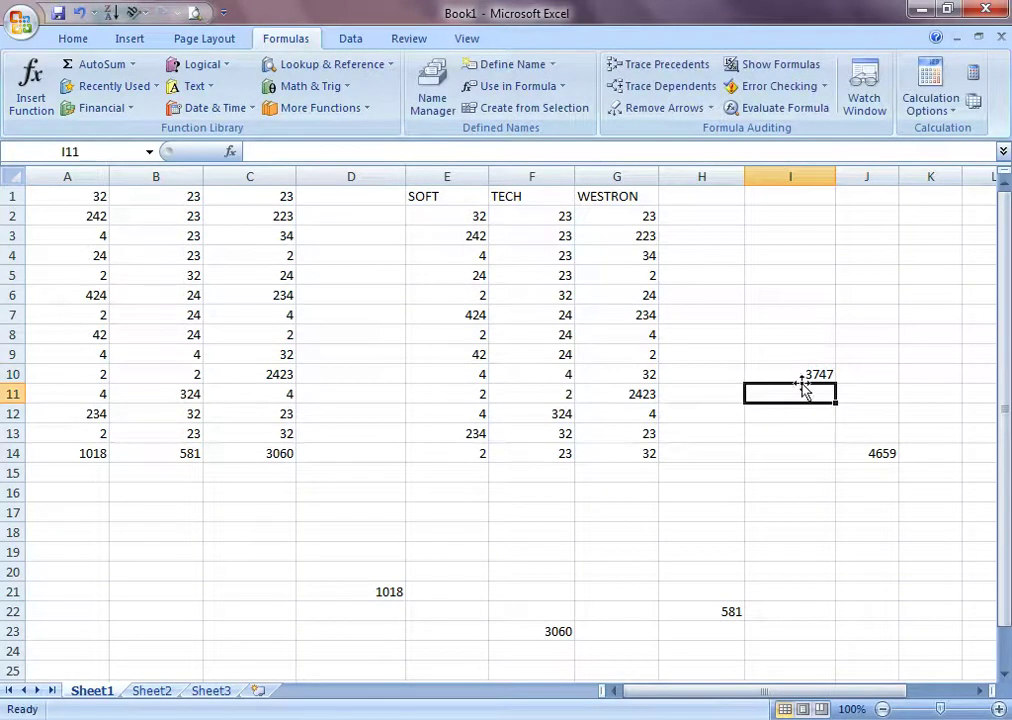
pyautogui.click(565, 315)
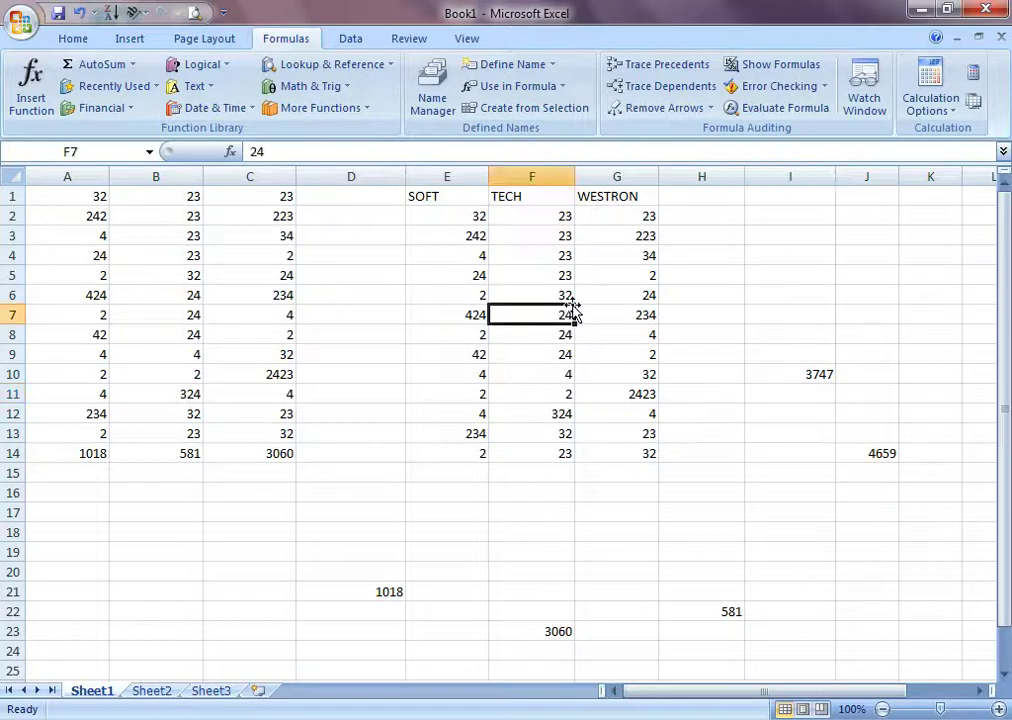
pyautogui.click(659, 89)
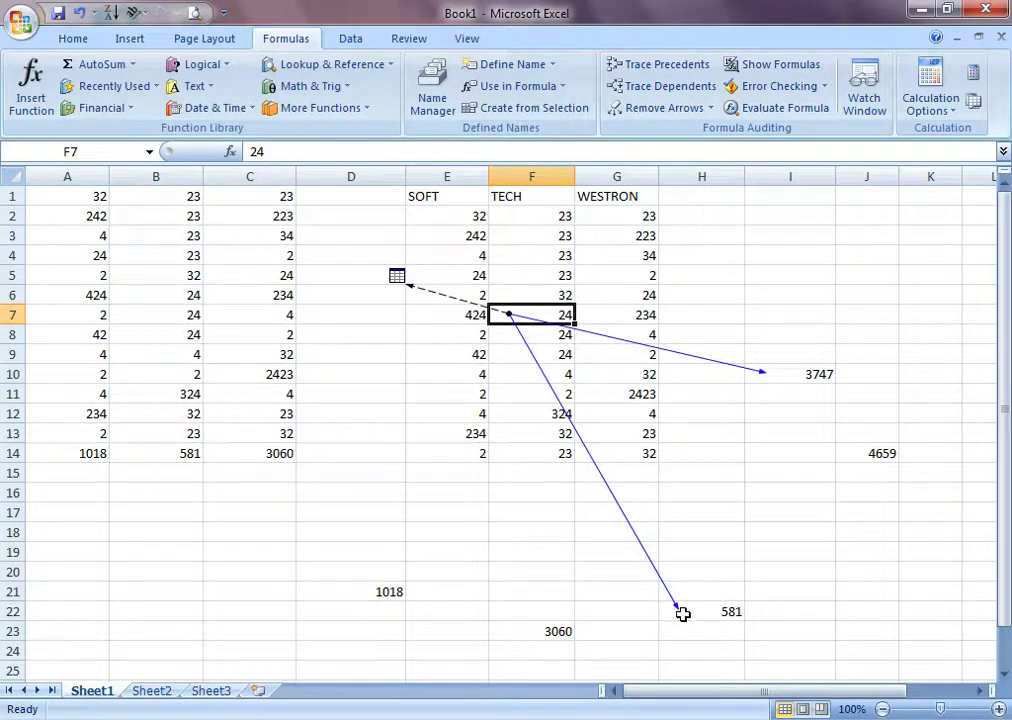
# Trace J14's precedents, clear the arrows, then trace F23's dependents
pyautogui.click(868, 466)
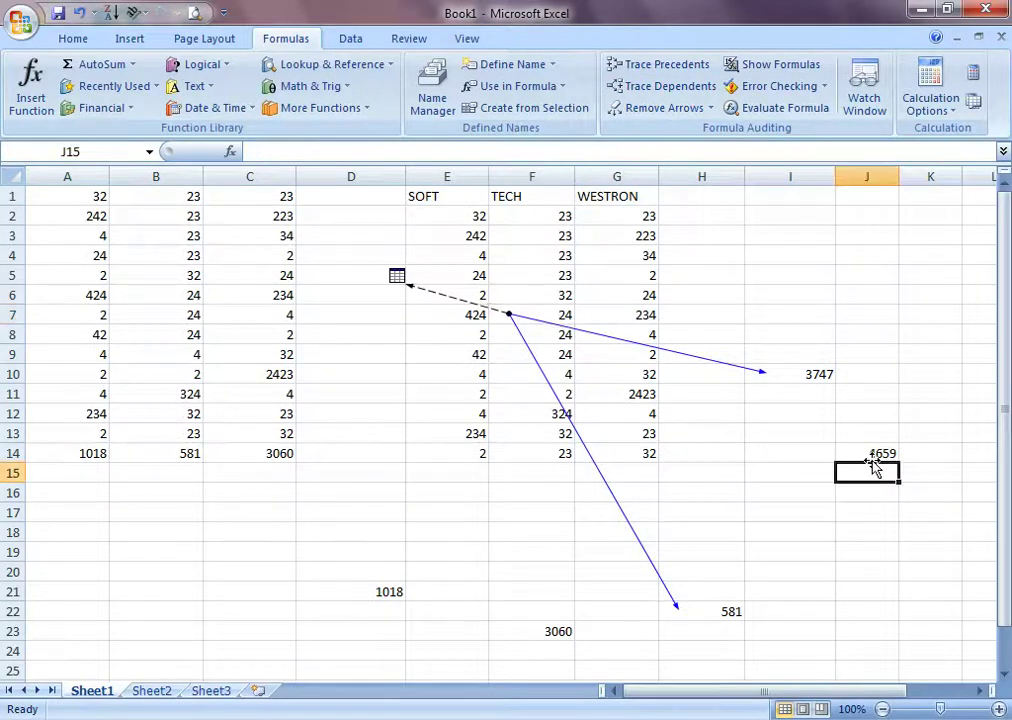
pyautogui.click(875, 452)
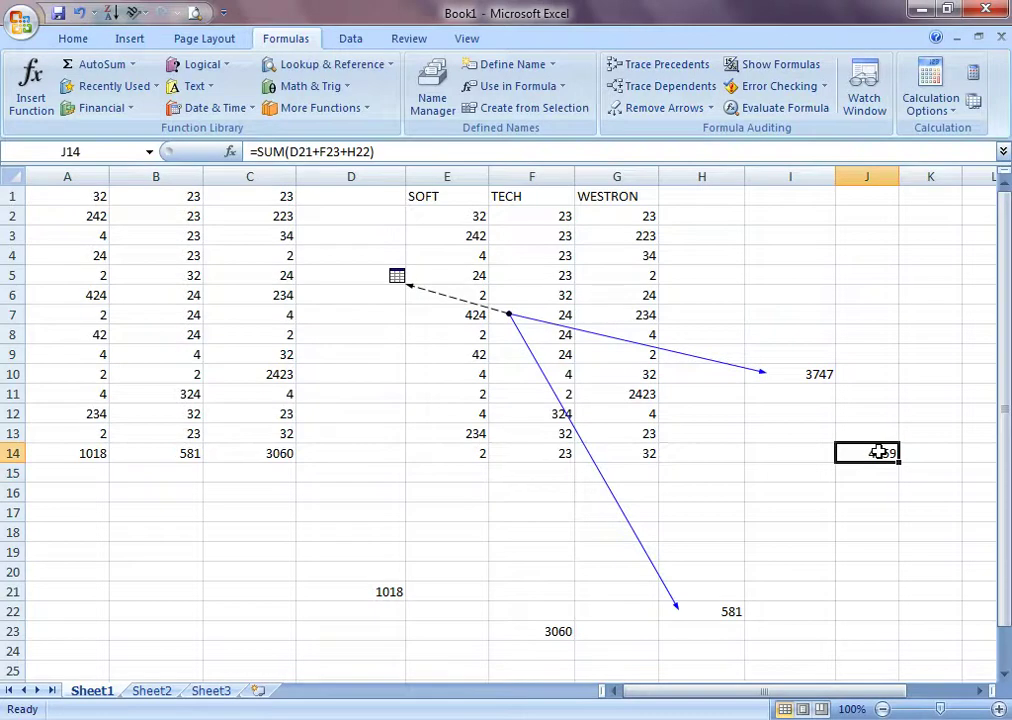
pyautogui.click(667, 65)
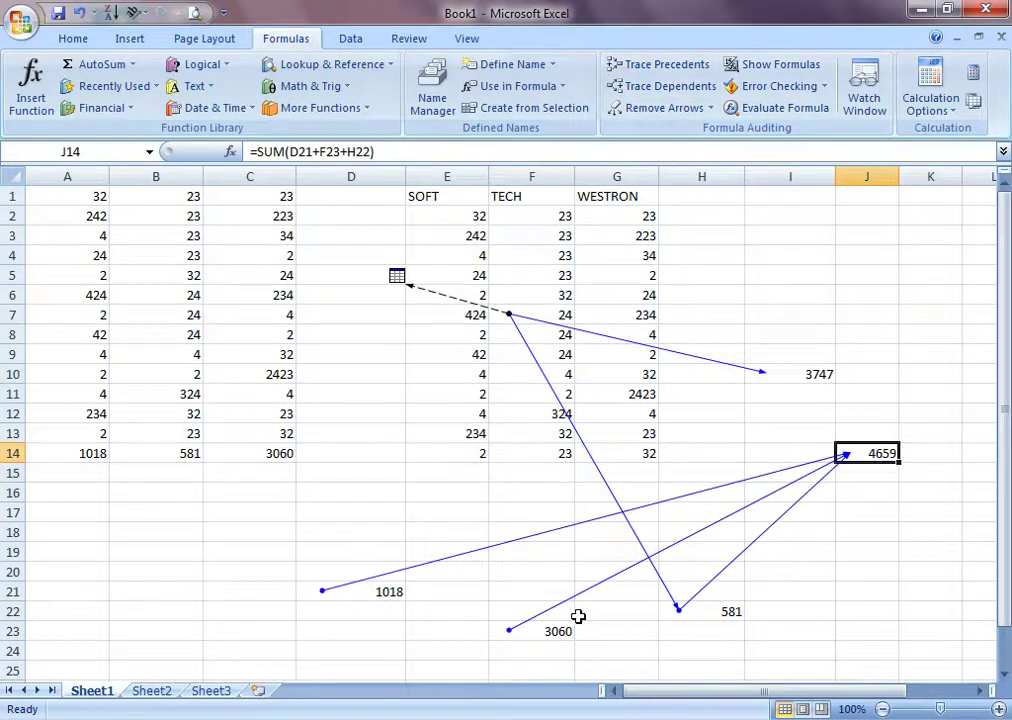
pyautogui.click(664, 108)
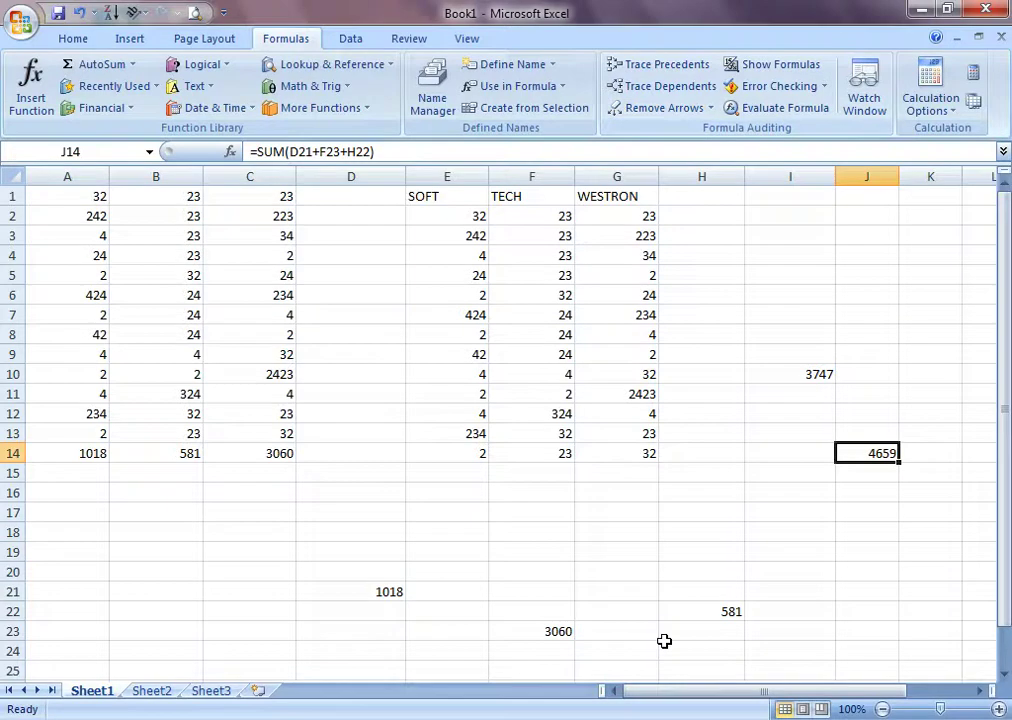
pyautogui.click(562, 633)
pyautogui.click(673, 90)
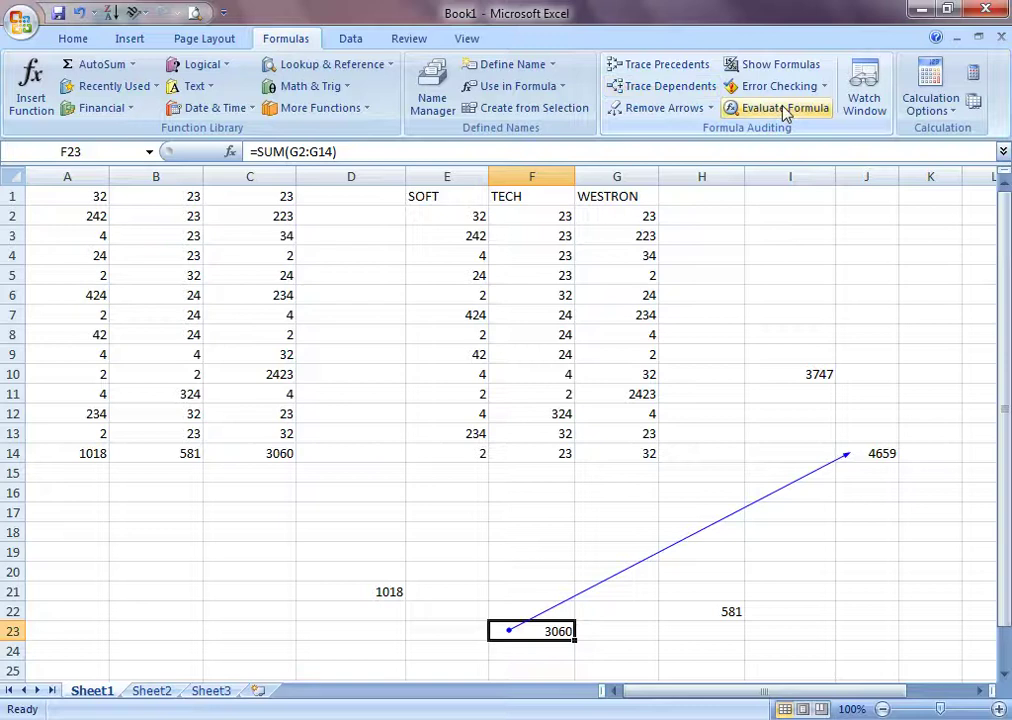
# Turn on Show Formulas so cells display formulas such as =SUM(A1:A13) in A14
pyautogui.click(777, 68)
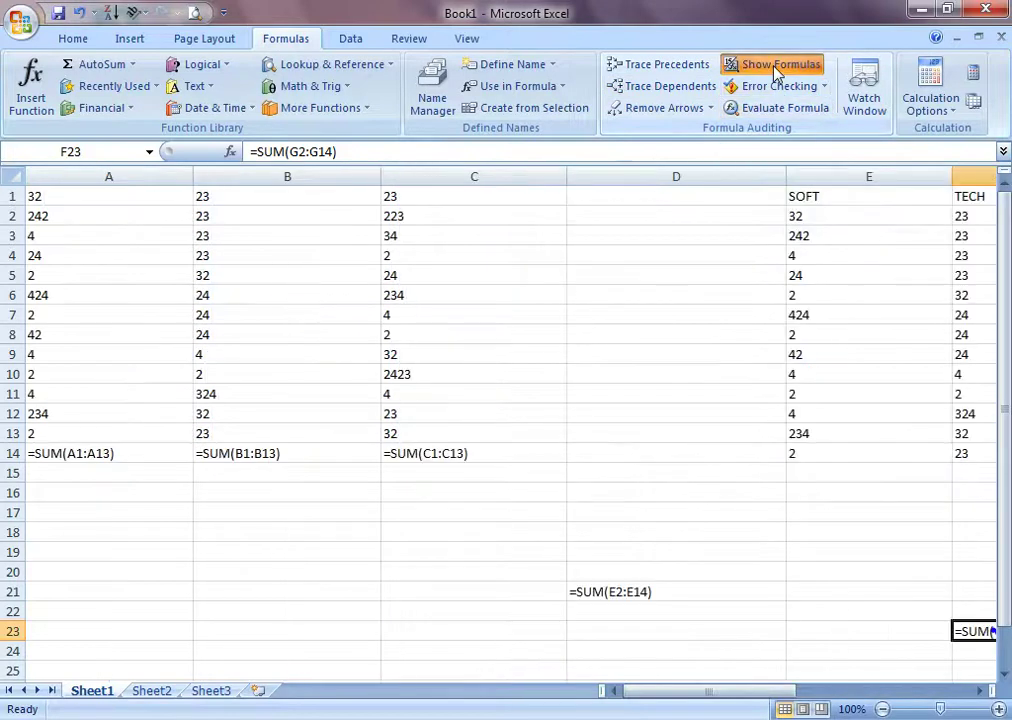
# Check the sum ranges in D21, C14 and B14, then switch back to calculated values
pyautogui.click(608, 598)
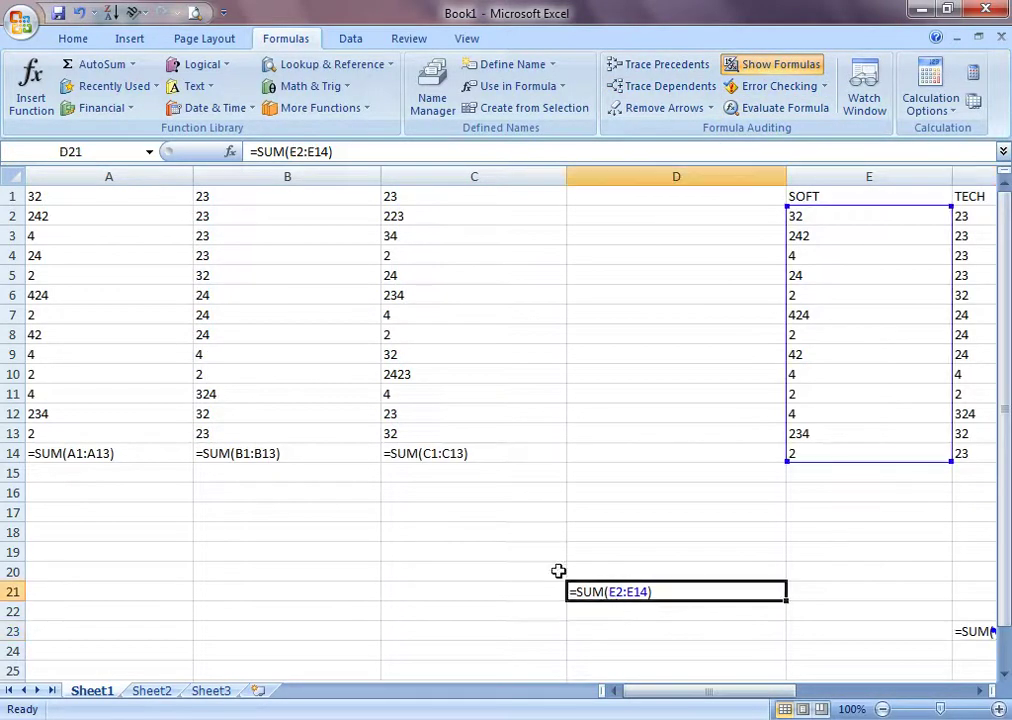
pyautogui.click(446, 456)
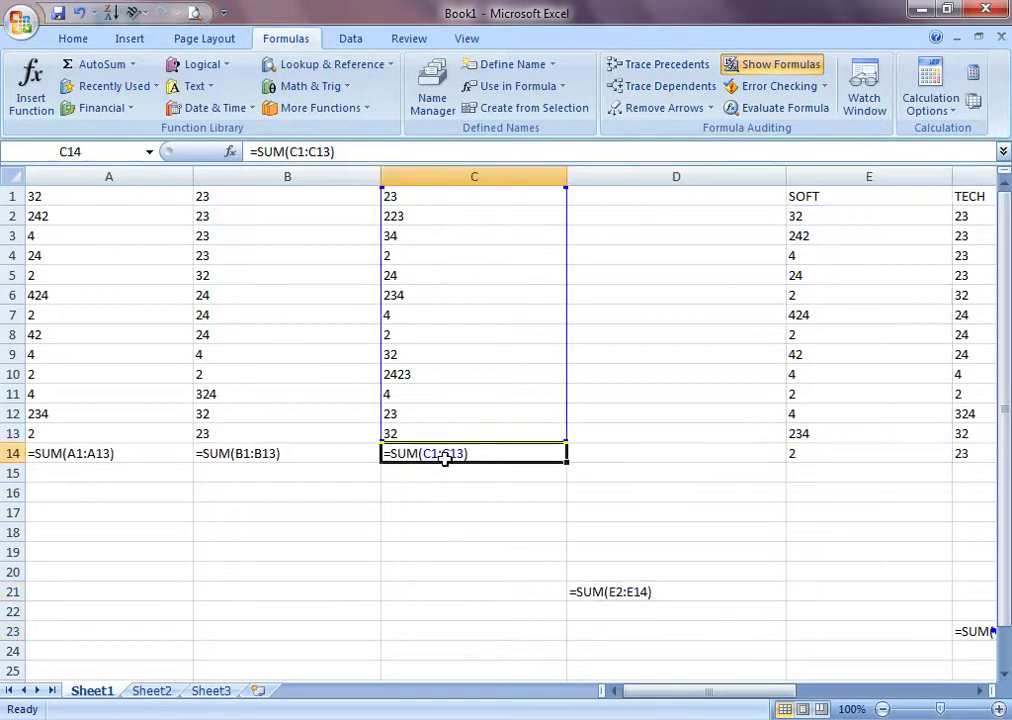
pyautogui.click(267, 453)
pyautogui.click(378, 588)
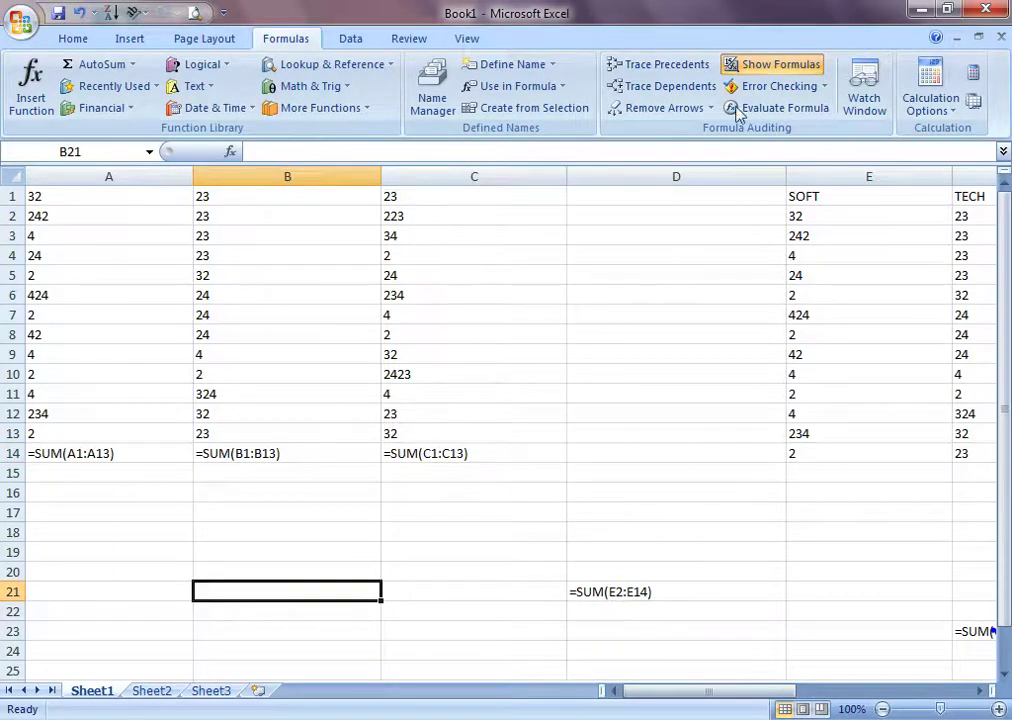
pyautogui.click(797, 70)
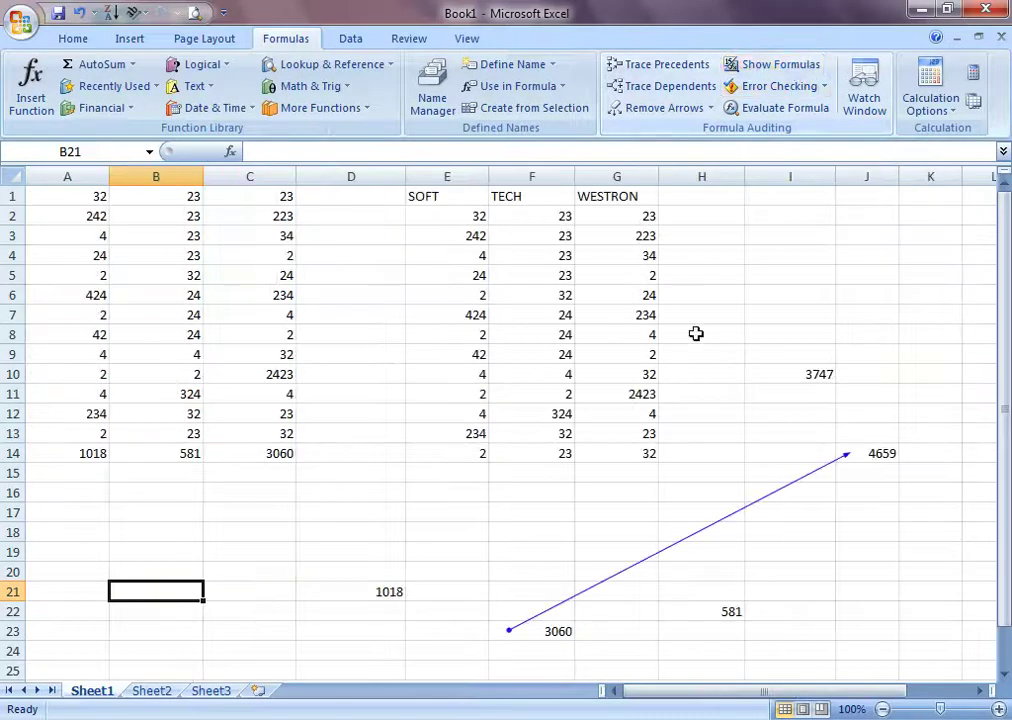